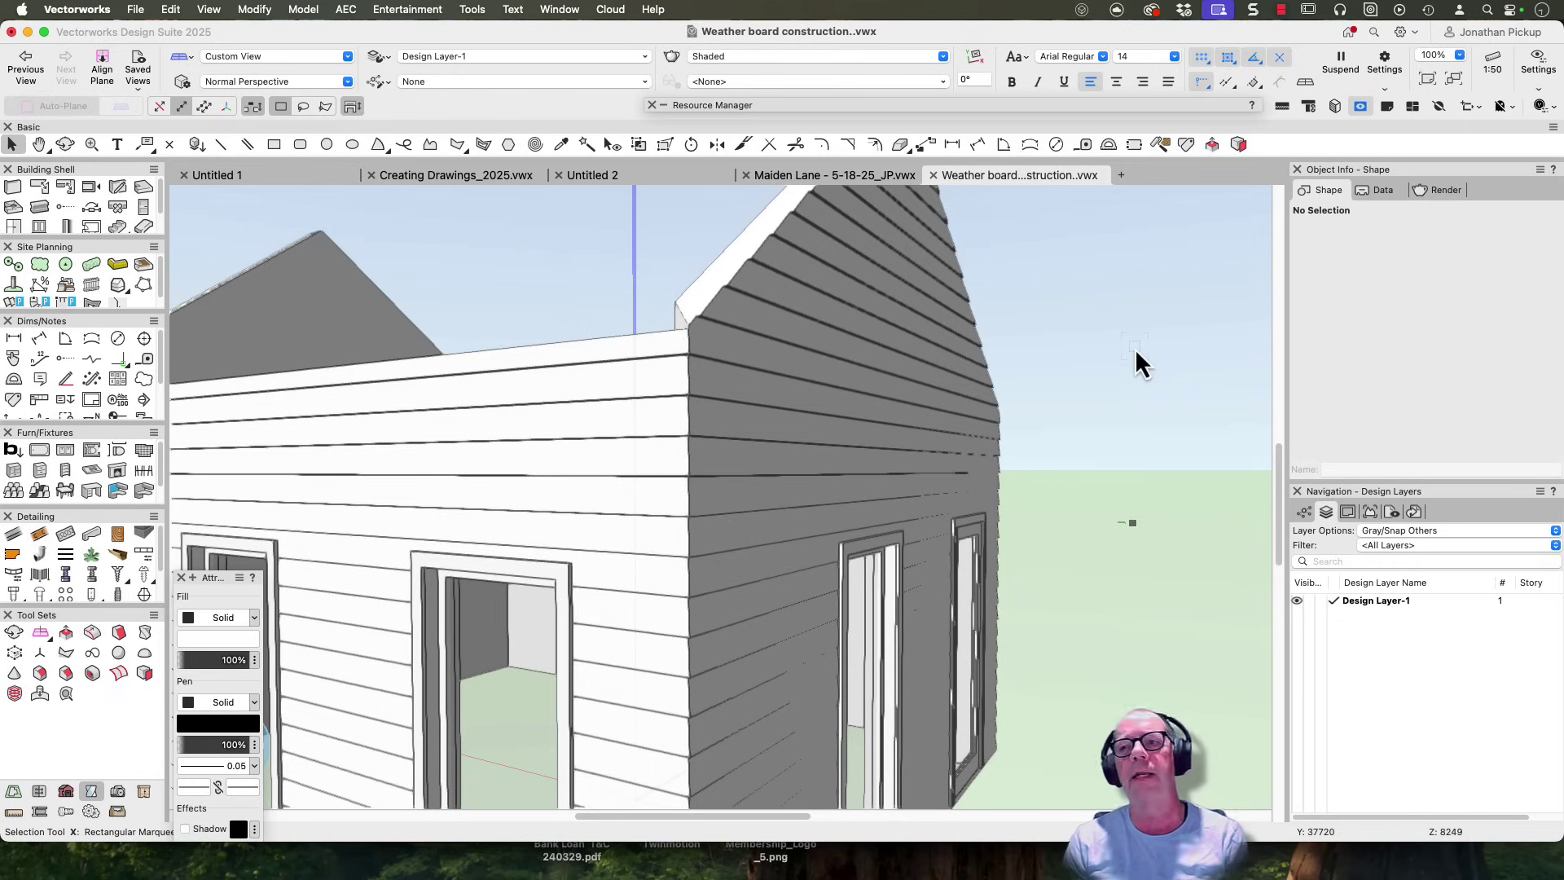
Examine the weatherboard cladding at the building's corner, along the sloped gable edge and around the windows in 3D.
{"action": "key", "text": "v"}
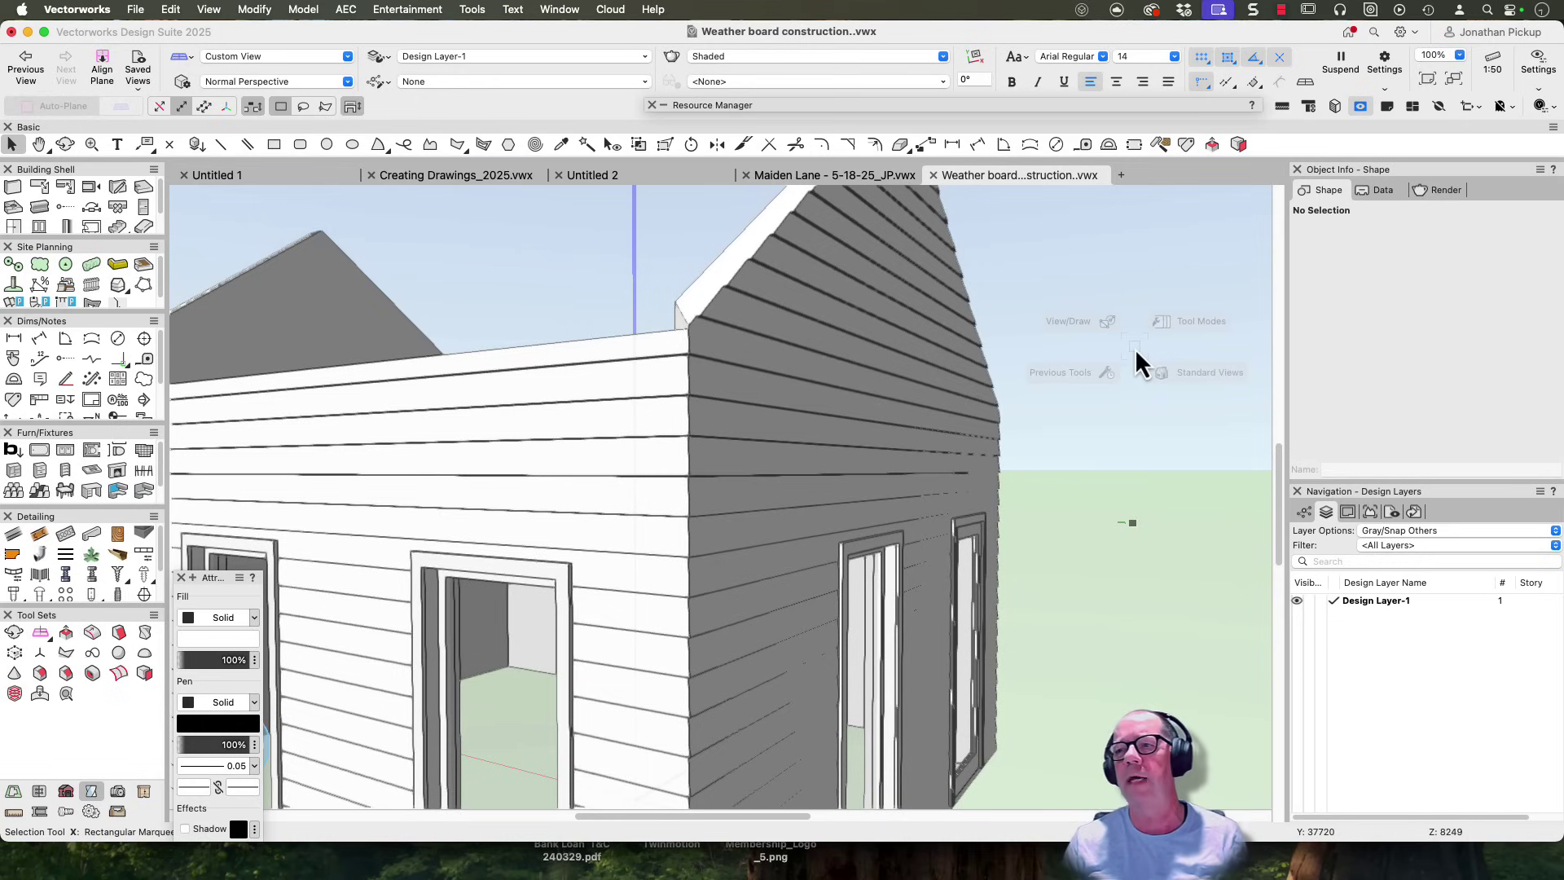
{"action": "mouse_move", "coordinate": [1142, 334]}
{"action": "left_click", "coordinate": [930, 377]}
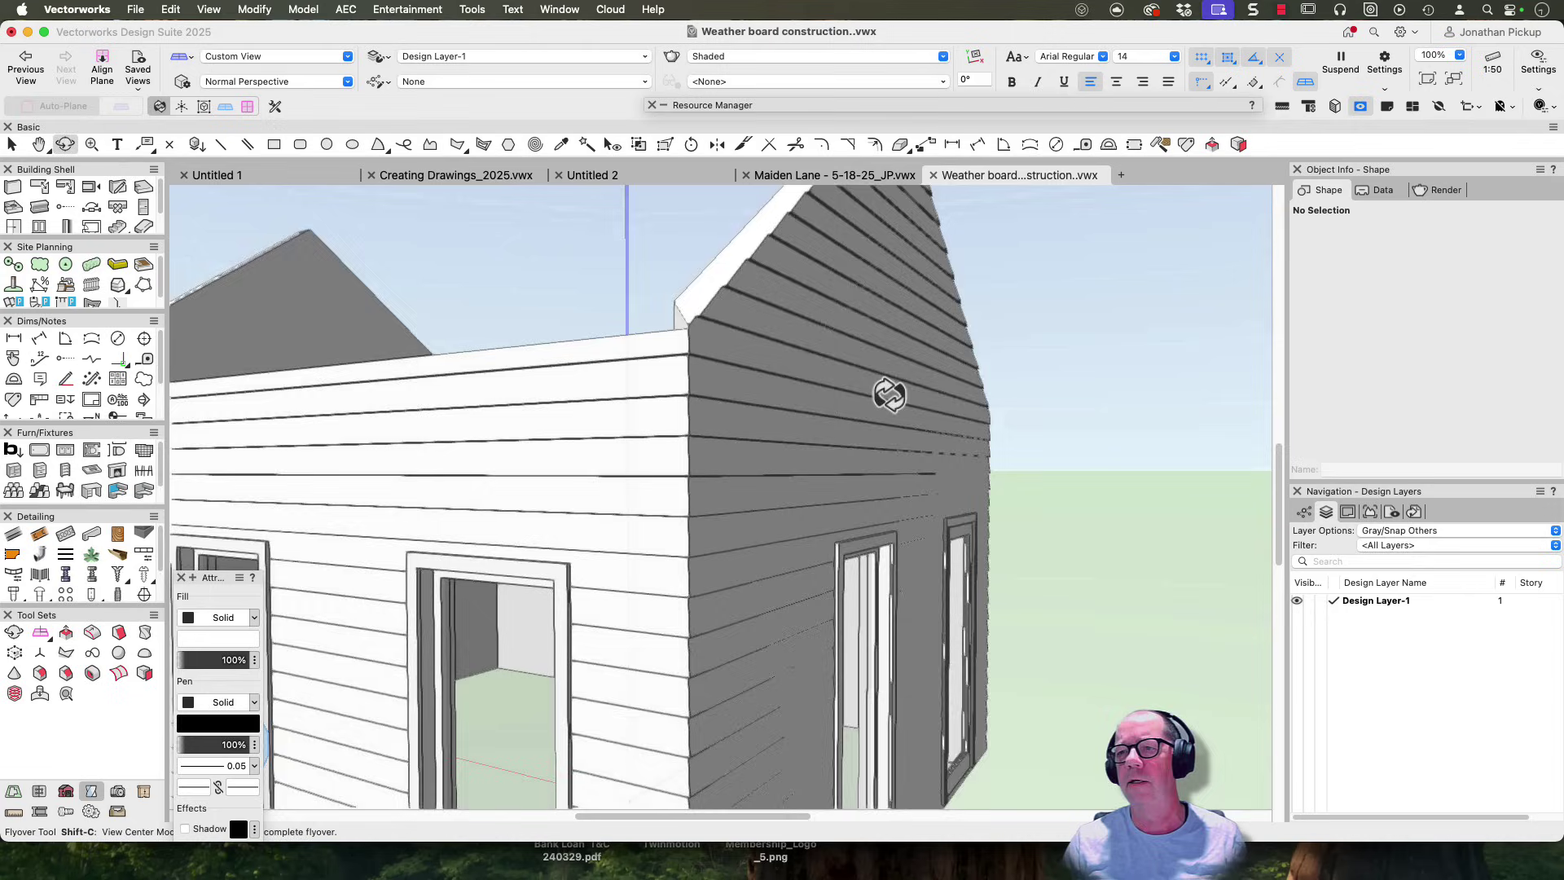
{"action": "left_click_drag", "start_coordinate": [889, 396], "coordinate": [1043, 394]}
{"action": "key", "text": "x"}
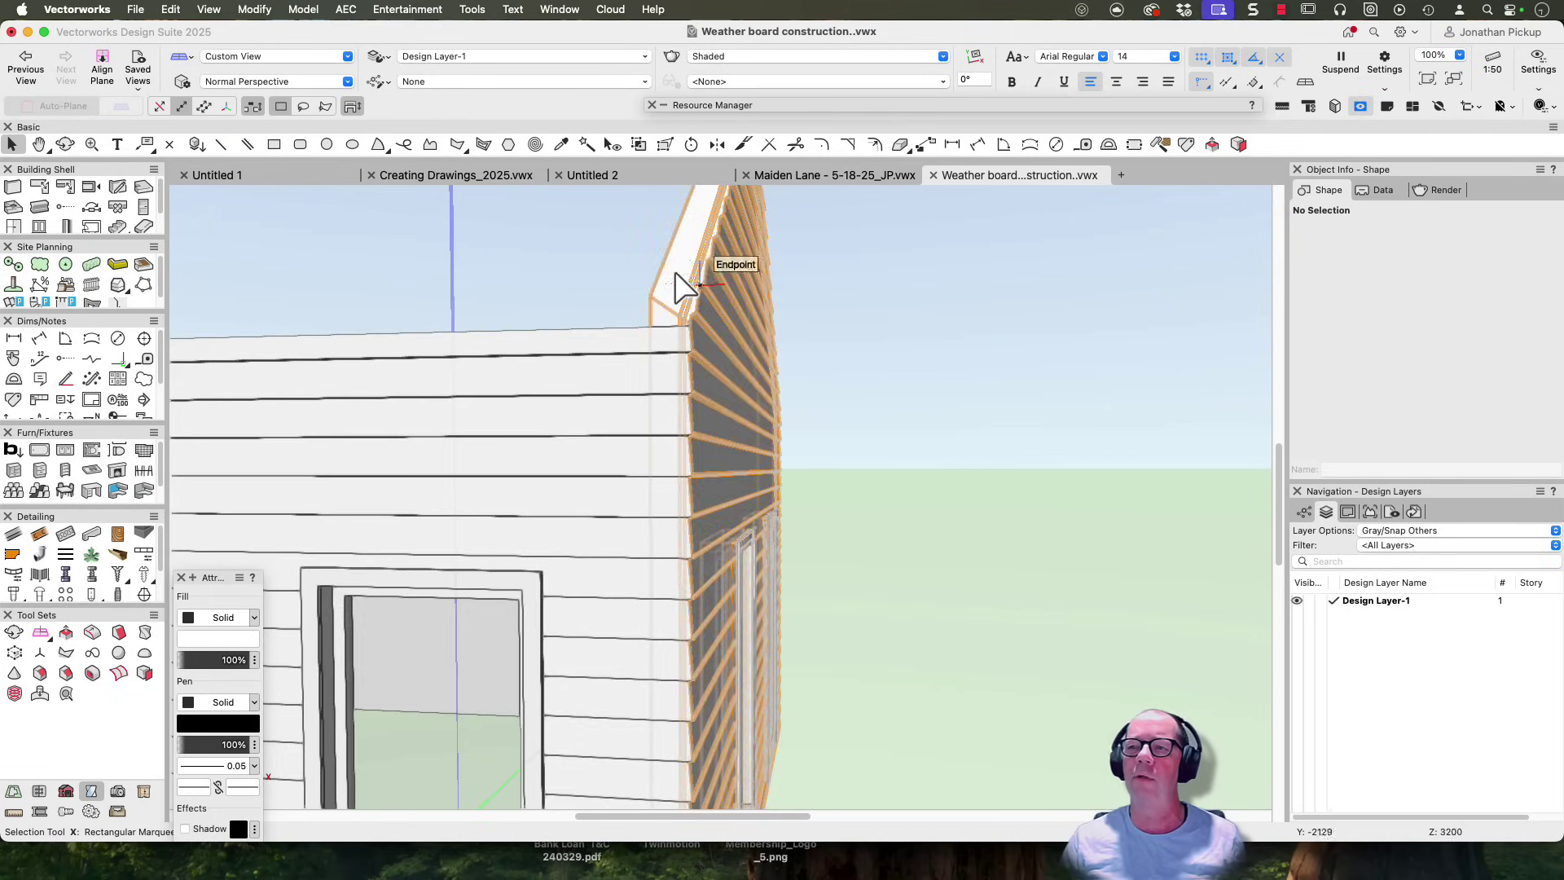
{"action": "scroll", "coordinate": [676, 271], "scroll_direction": "up", "scroll_amount": 4}
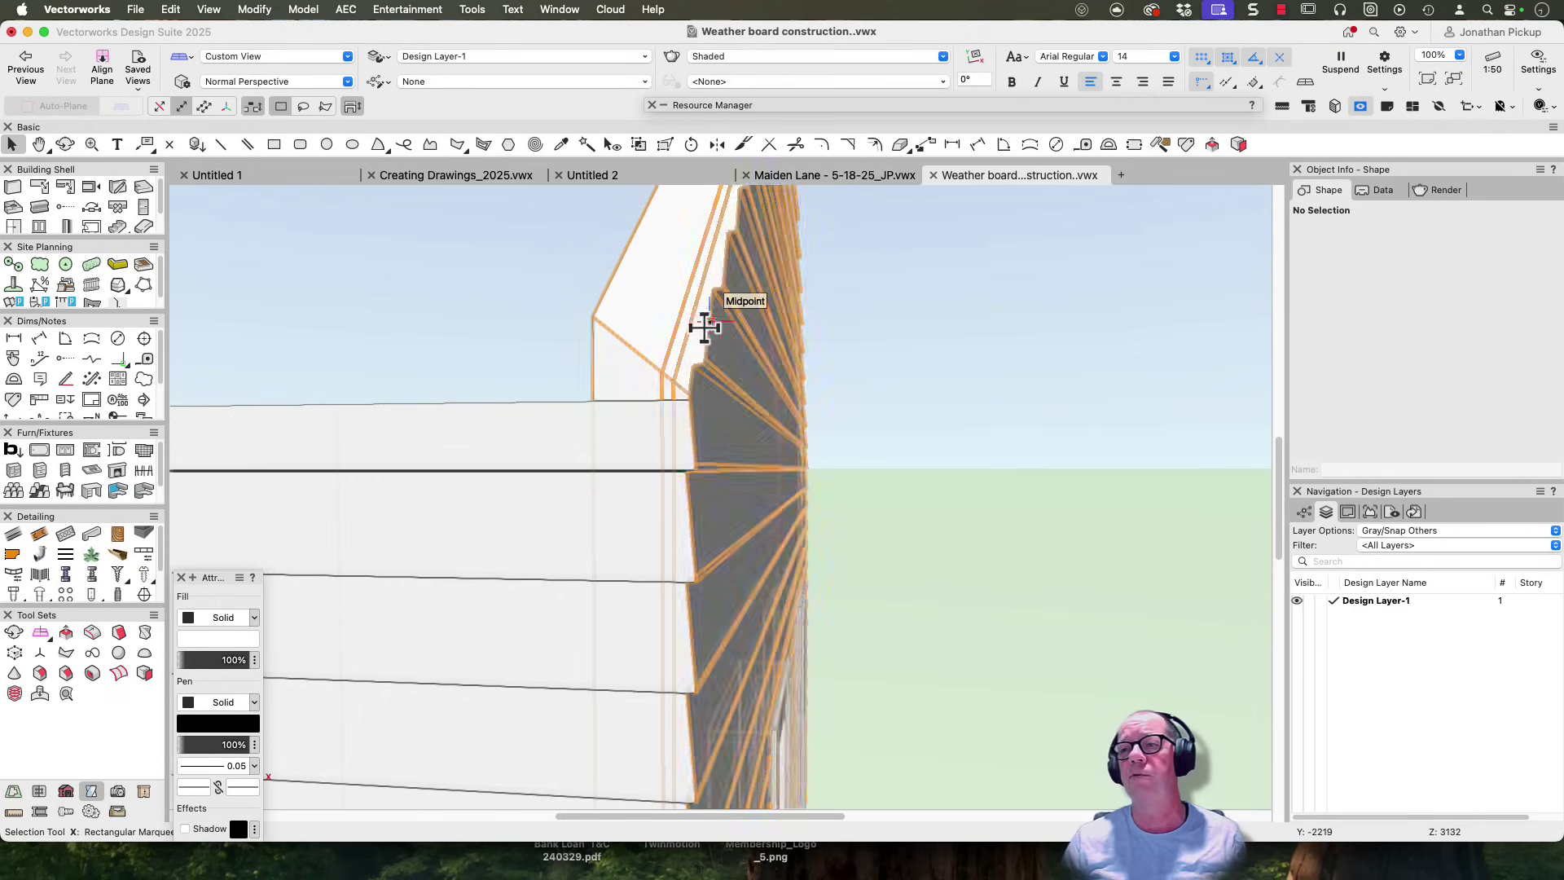
{"action": "scroll", "coordinate": [732, 652], "scroll_direction": "down", "scroll_amount": 4}
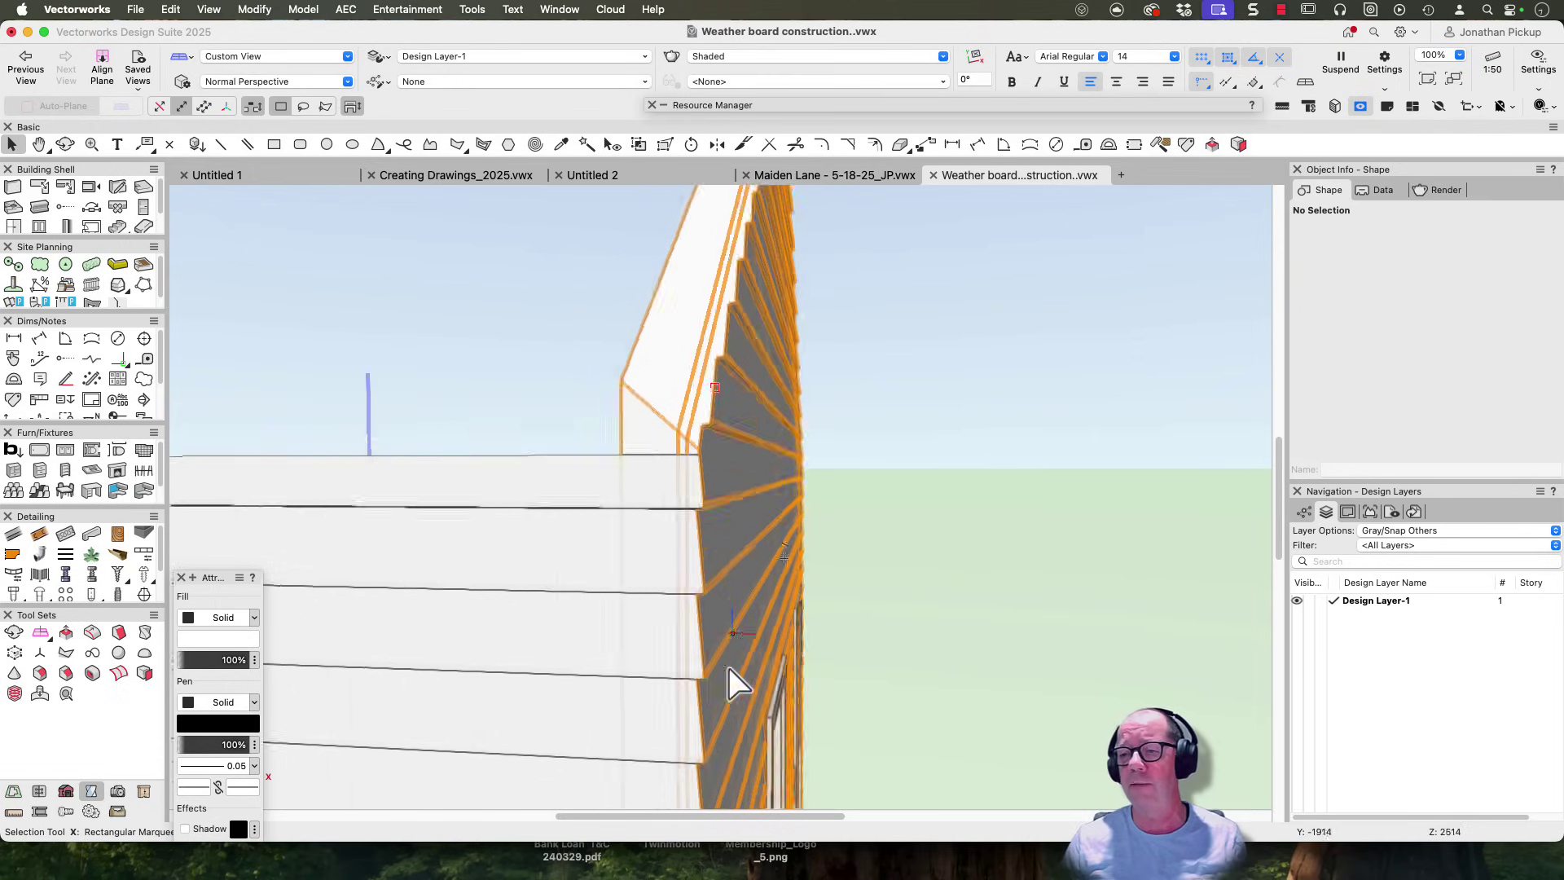
{"action": "middle_click_drag", "start_coordinate": [729, 670], "coordinate": [687, 676]}
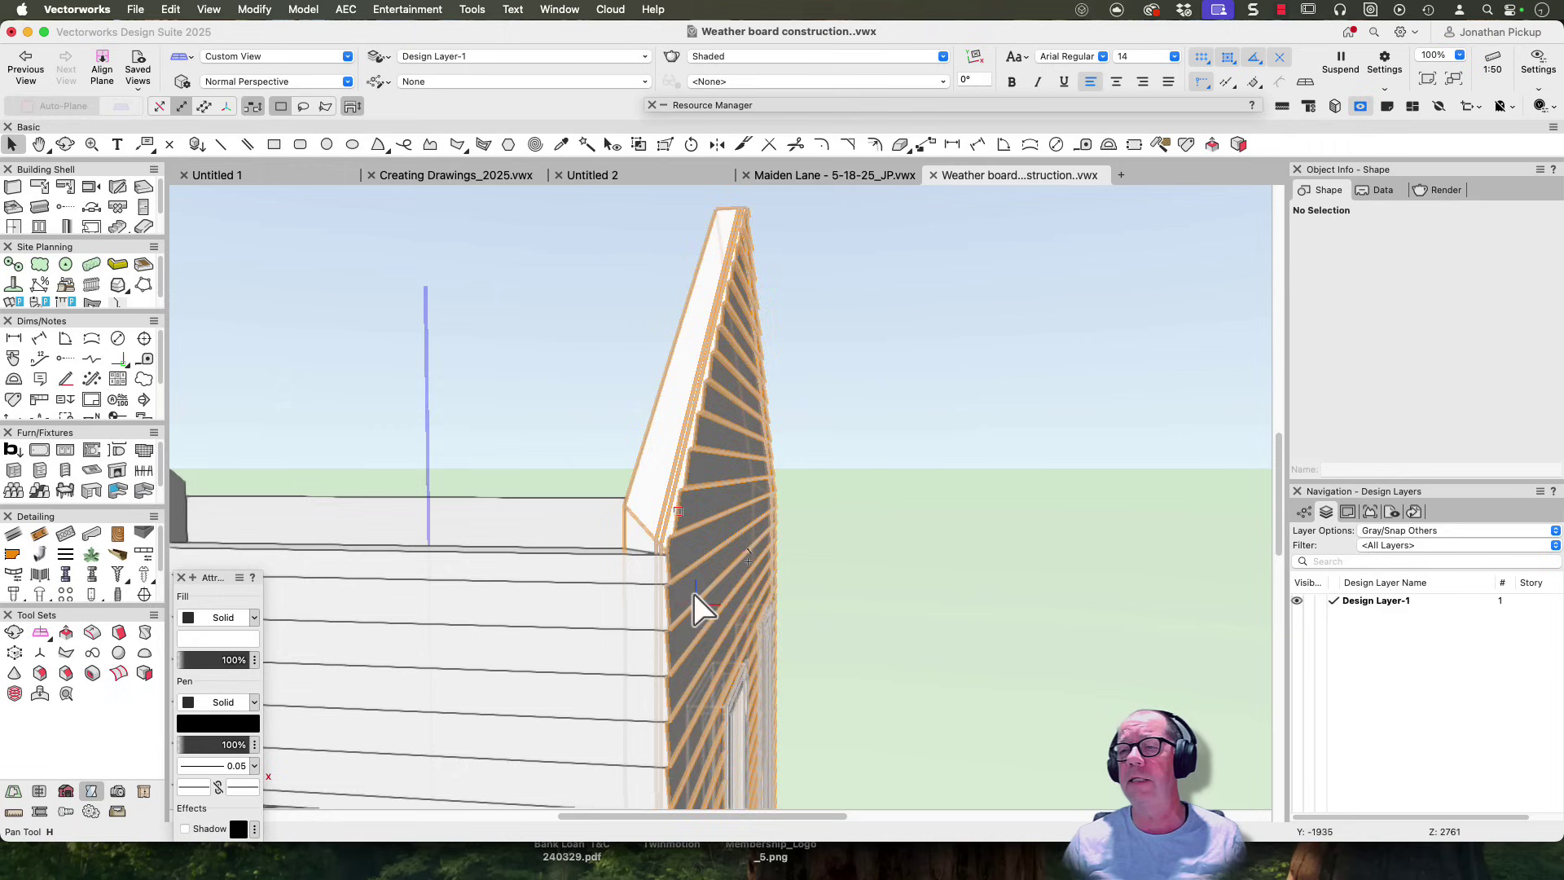
{"action": "middle_click_drag", "start_coordinate": [671, 477], "coordinate": [936, 265]}
{"action": "left_click_drag", "start_coordinate": [968, 385], "coordinate": [712, 432]}
{"action": "key", "text": "x"}
{"action": "mouse_move", "coordinate": [1004, 110]}
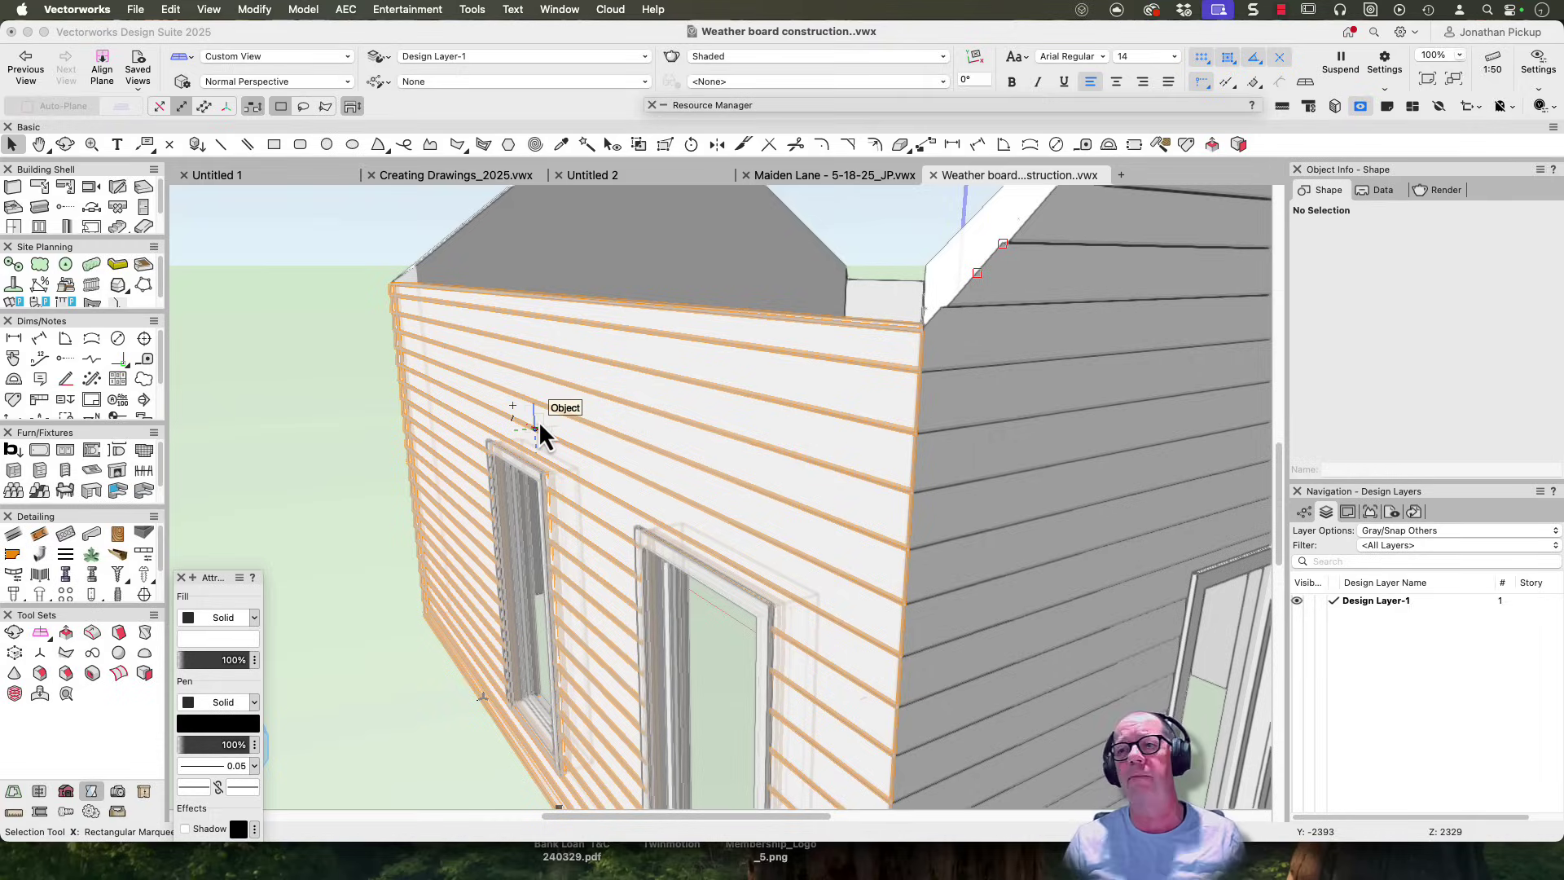
Delete the weatherboard cladding symbol from each of the four walls in plan and view the bare walls in 3D.
{"action": "key", "text": "F5"}
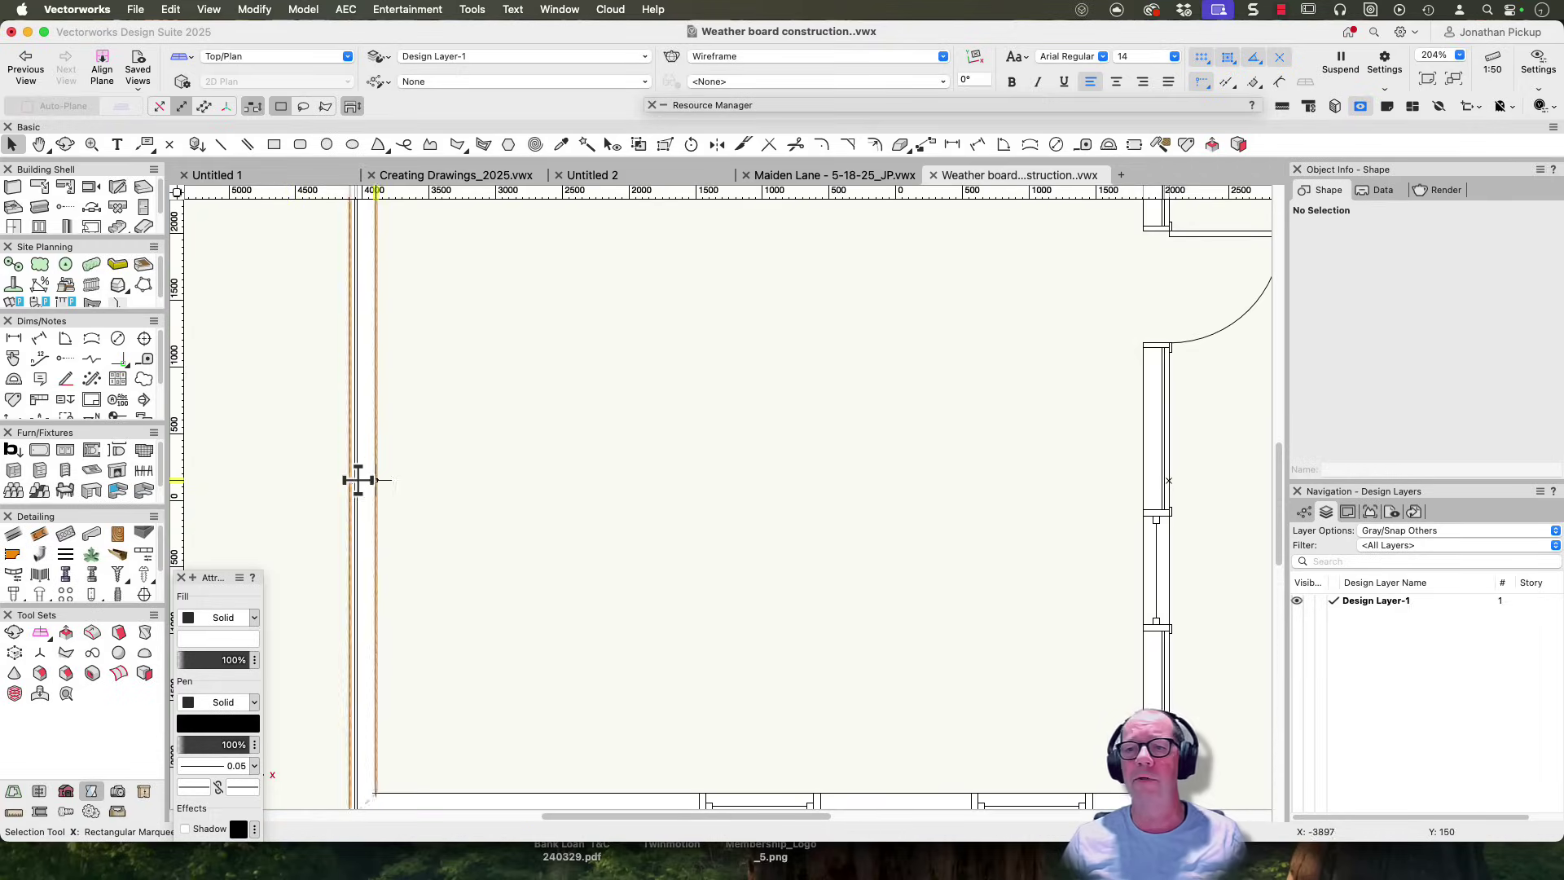
{"action": "left_click", "coordinate": [359, 479]}
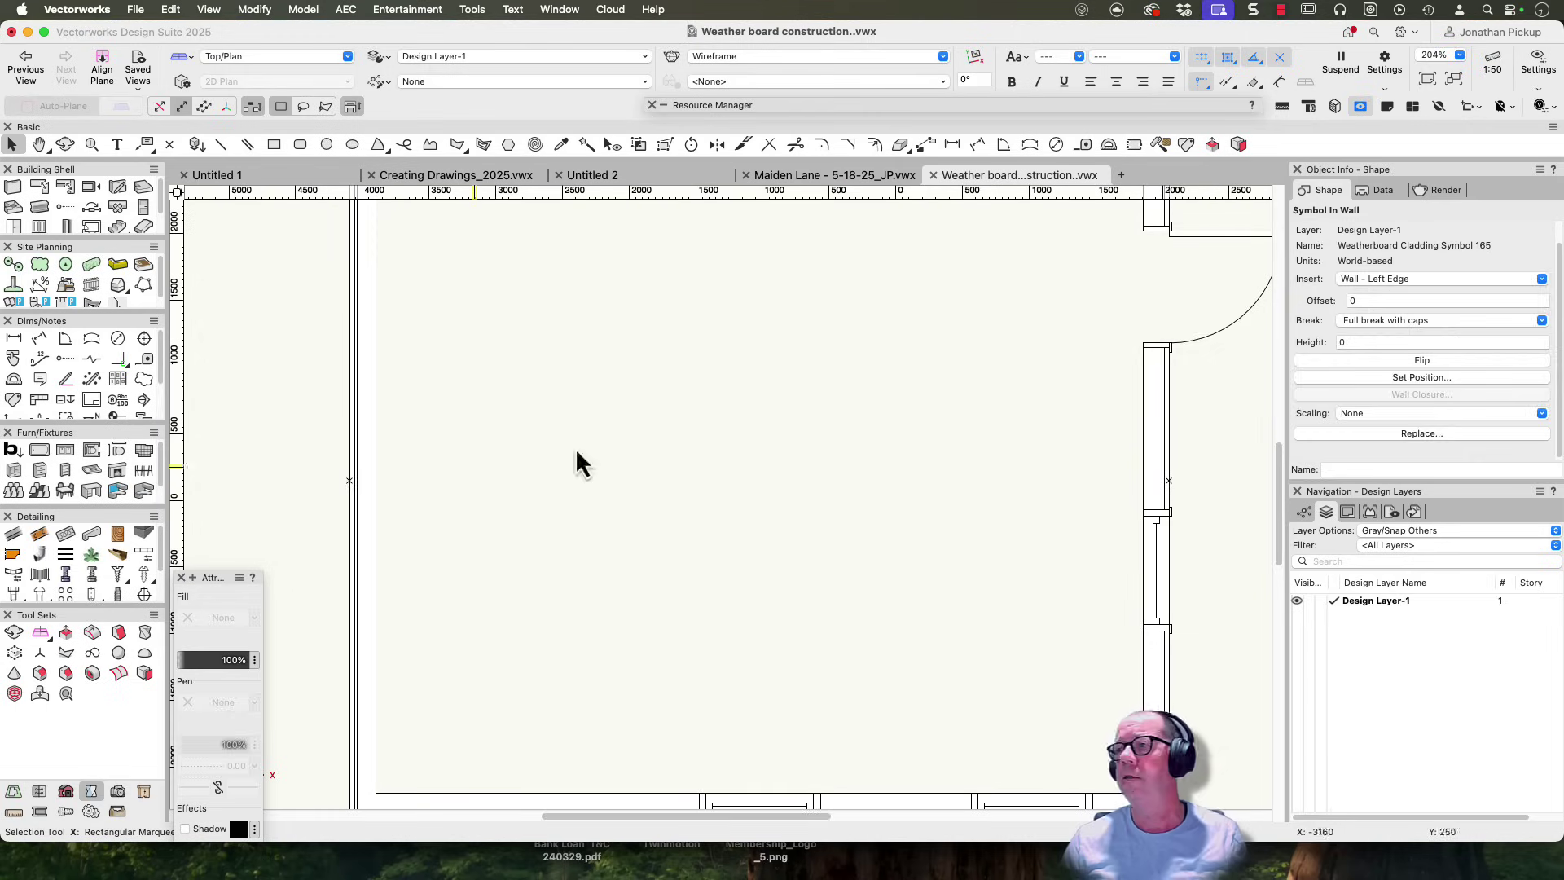
{"action": "left_click", "coordinate": [844, 404]}
{"action": "key", "text": "h"}
{"action": "left_click_drag", "start_coordinate": [852, 394], "coordinate": [735, 661]}
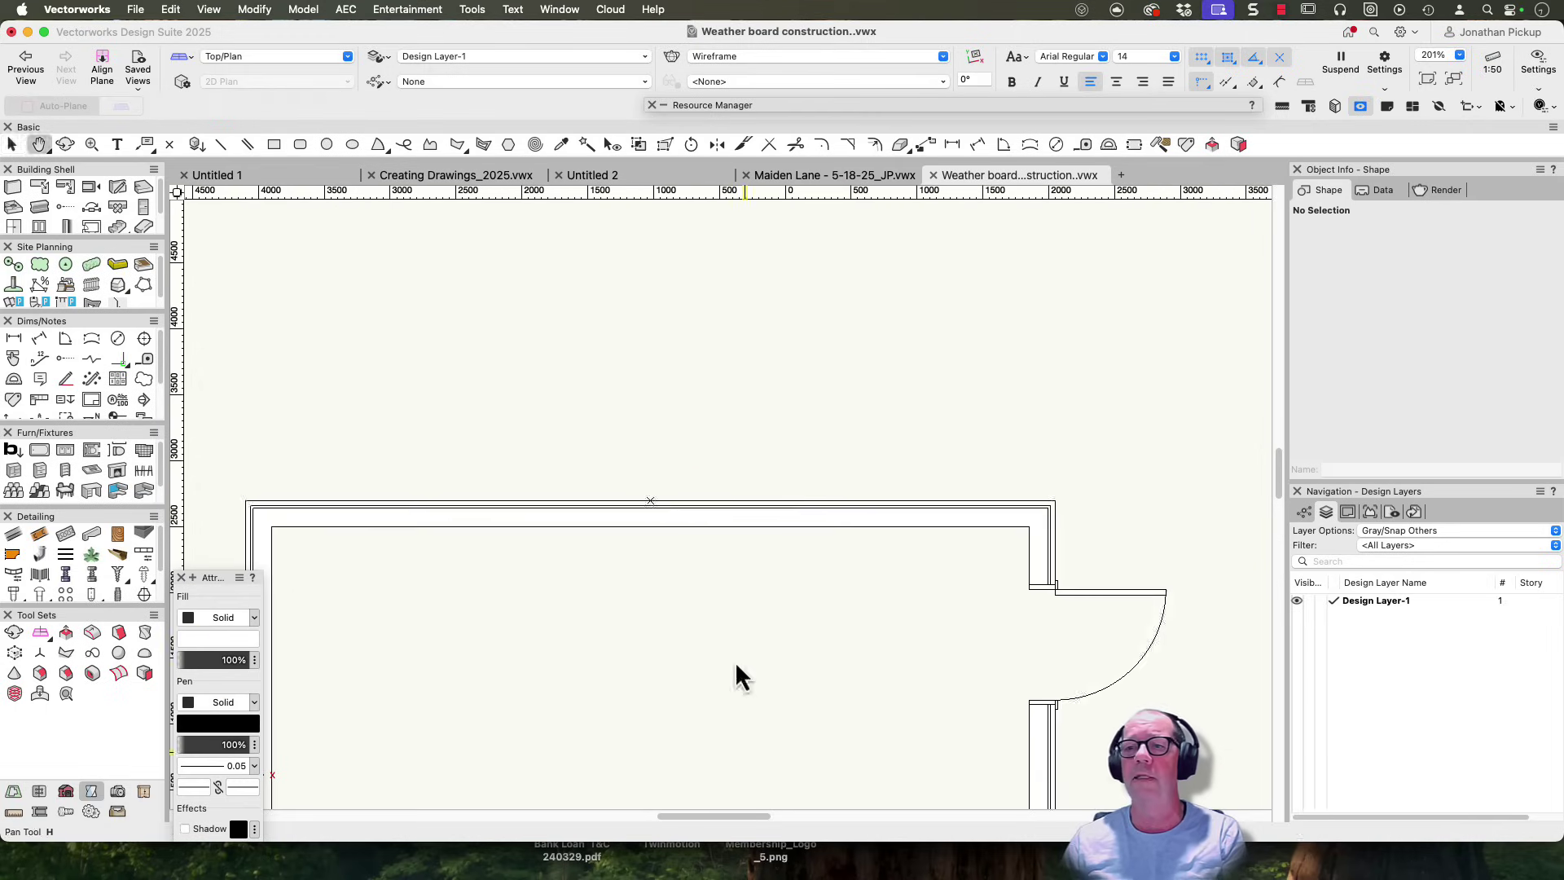
{"action": "key", "text": "x"}
{"action": "left_click", "coordinate": [650, 501]}
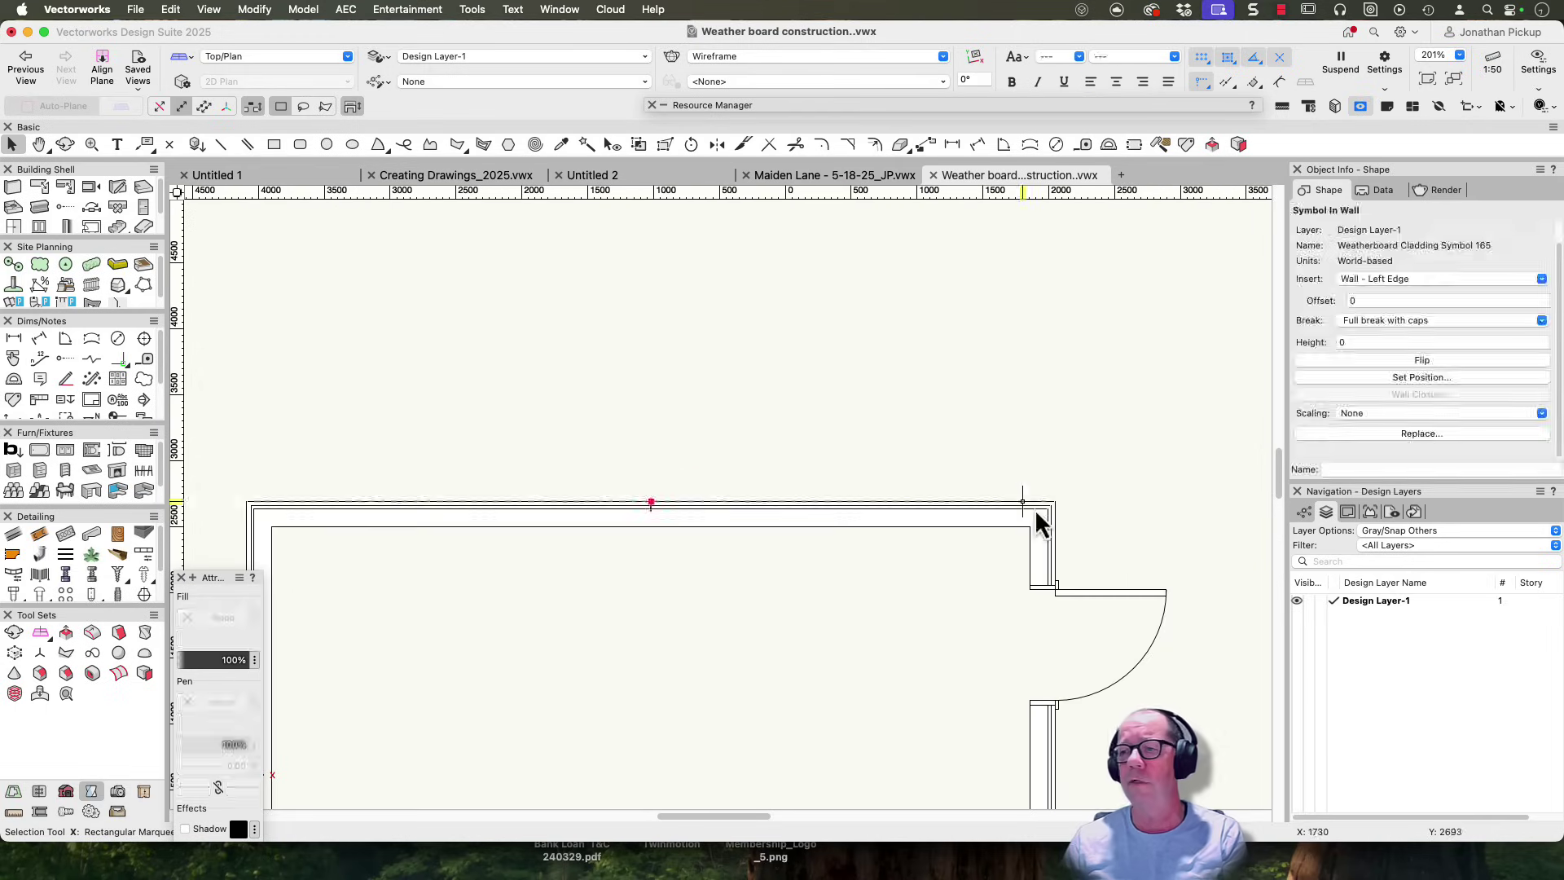
{"action": "left_click", "coordinate": [961, 585]}
{"action": "middle_click_drag", "start_coordinate": [961, 588], "coordinate": [718, 227]}
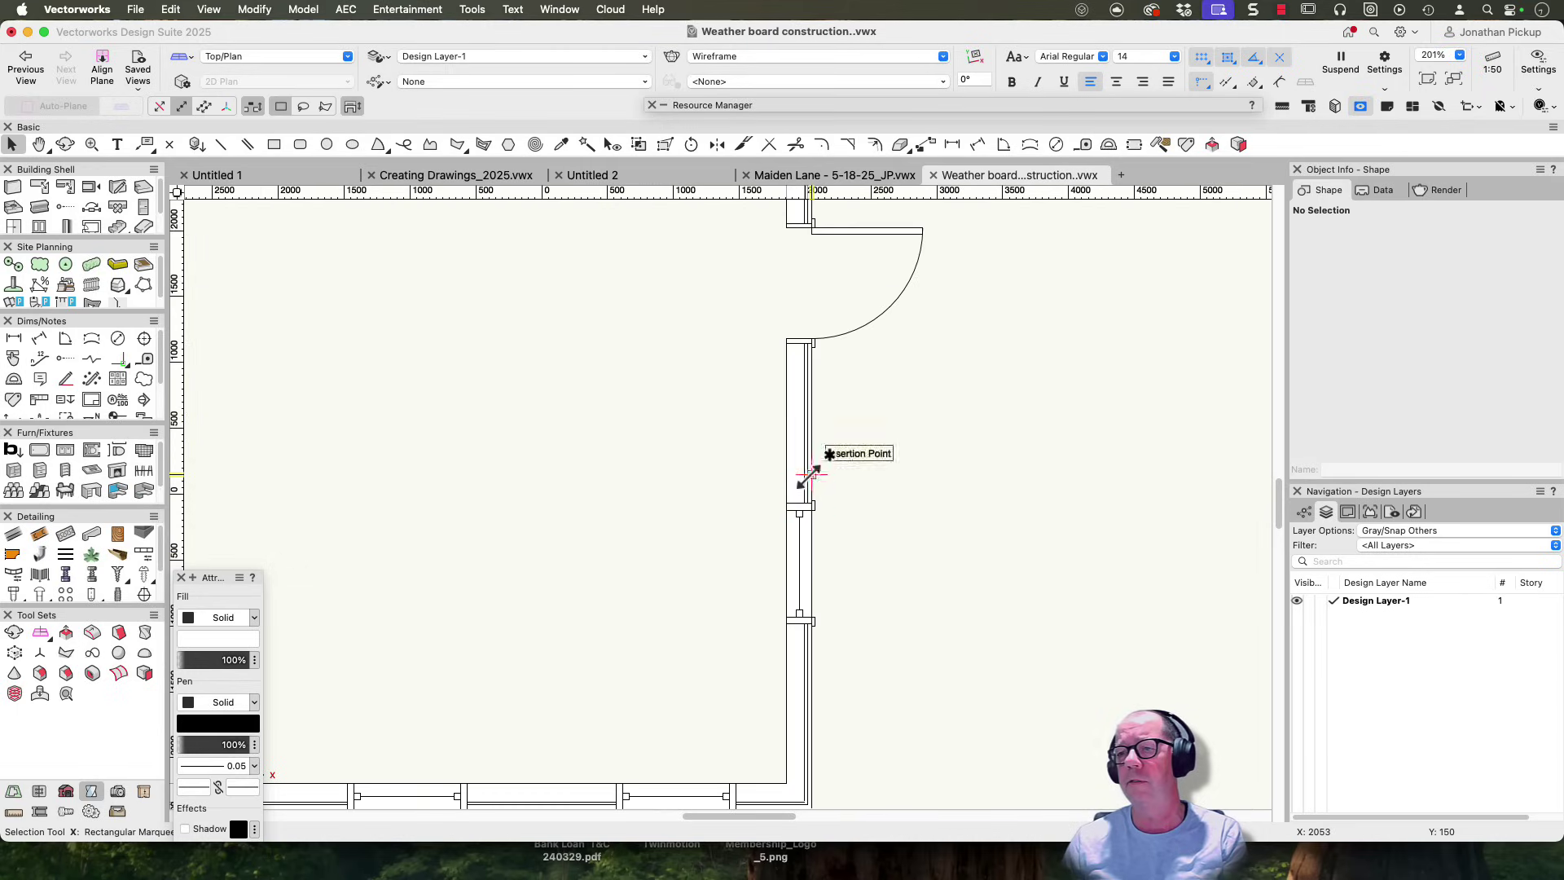
{"action": "key", "text": "h"}
{"action": "left_click_drag", "start_coordinate": [559, 664], "coordinate": [901, 363]}
{"action": "key", "text": "x"}
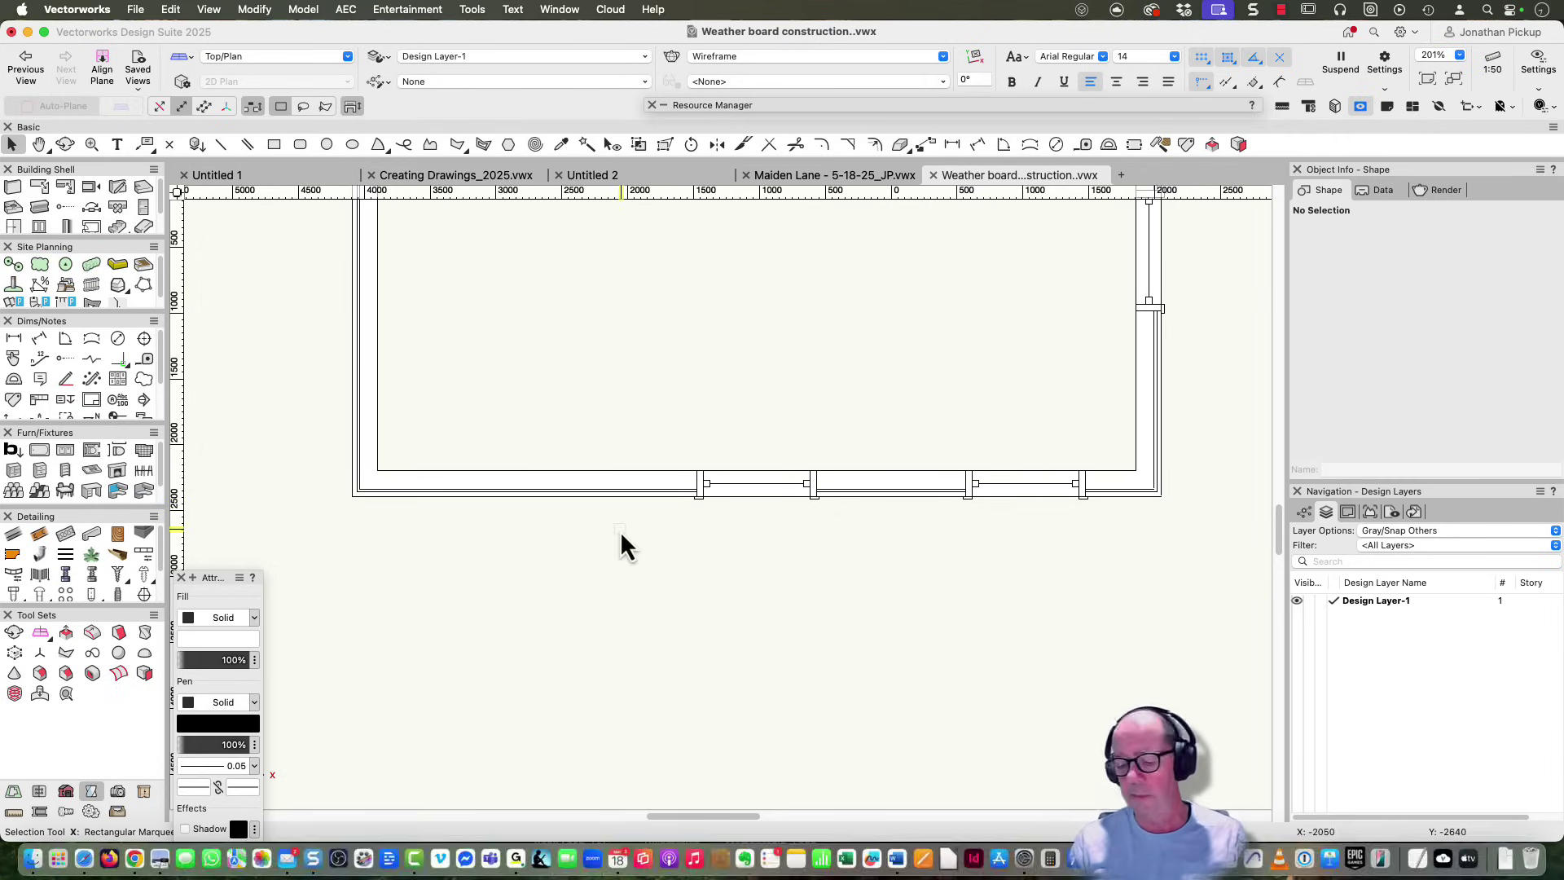
{"action": "key", "text": "3"}
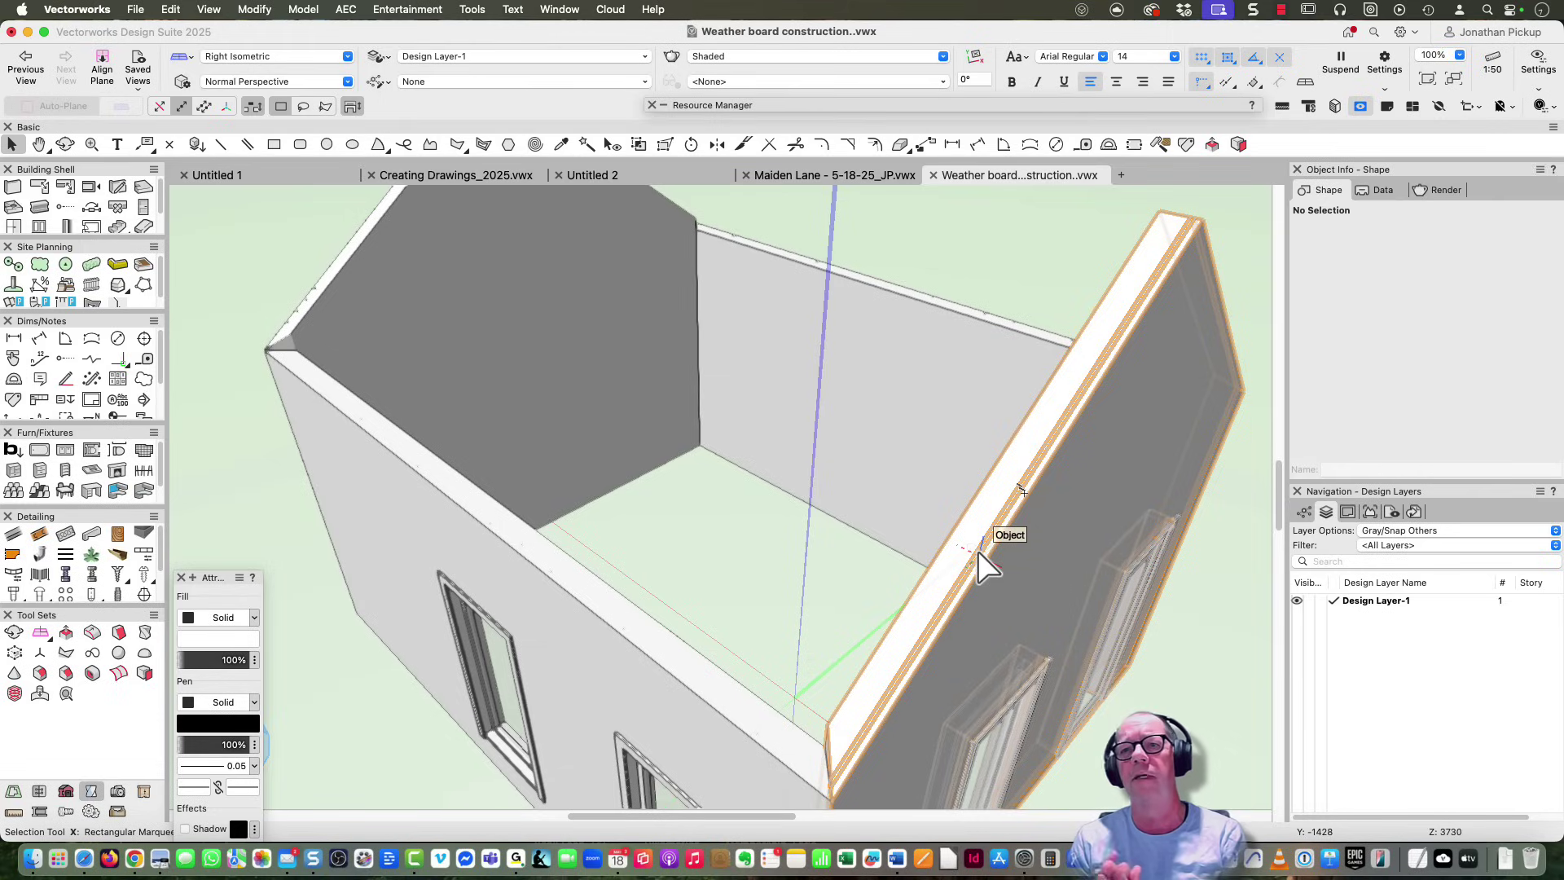
Insert Weatherboard Cladding Symbol 165 into the outer face of all four walls in plan and view the cladding in 3D.
{"action": "key", "text": "F5"}
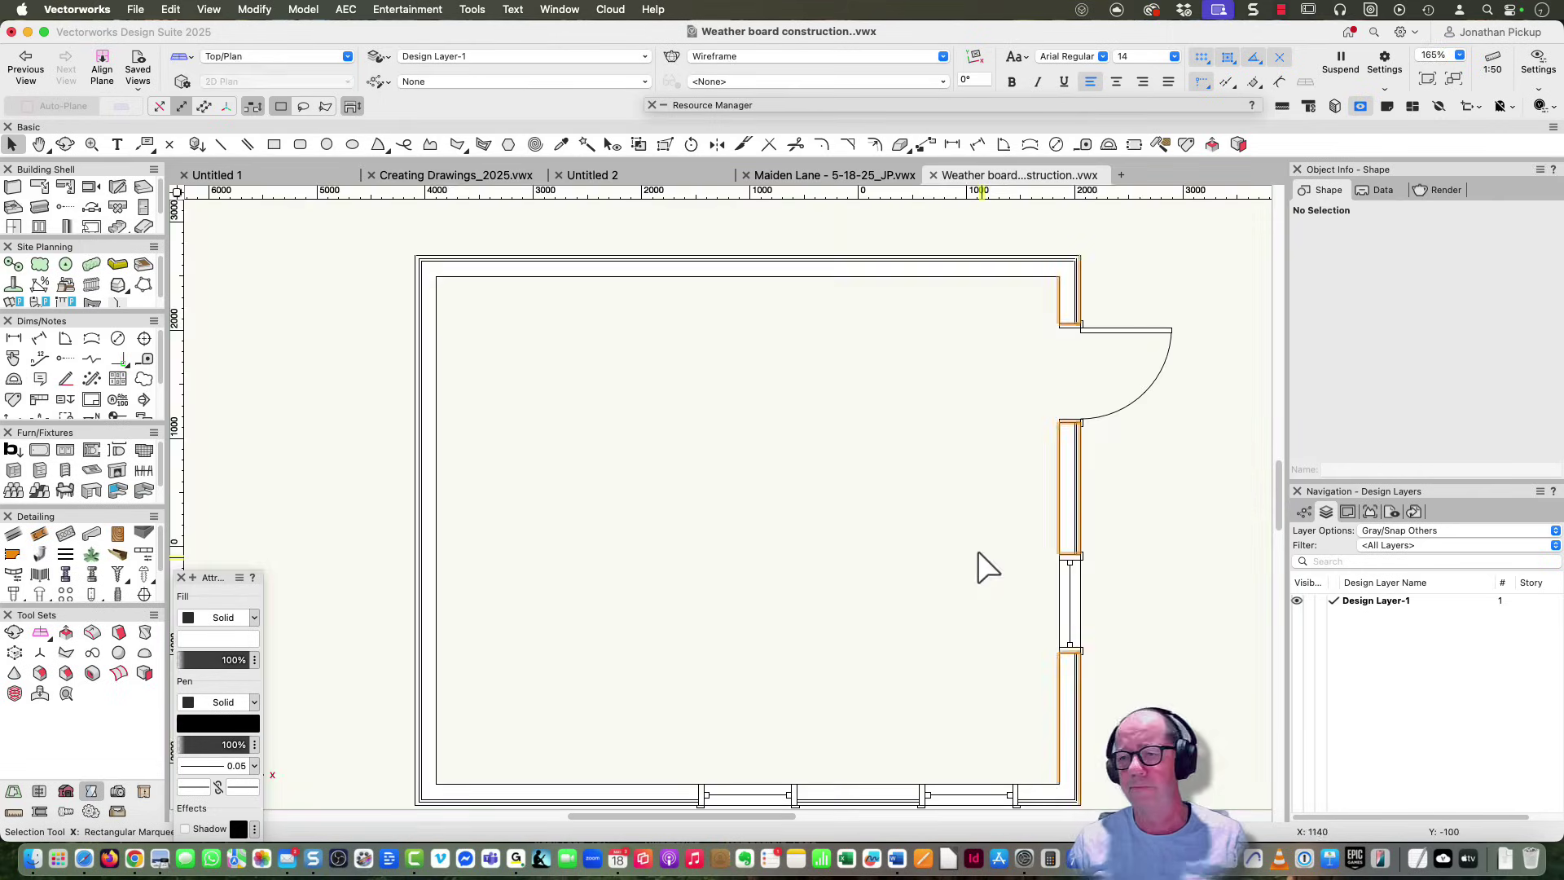
{"action": "key", "text": "h"}
{"action": "mouse_move", "coordinate": [839, 540]}
{"action": "left_mouse_down"}
{"action": "mouse_move", "coordinate": [807, 493]}
{"action": "mouse_move", "coordinate": [781, 516]}
{"action": "left_mouse_up"}
{"action": "key", "text": "x"}
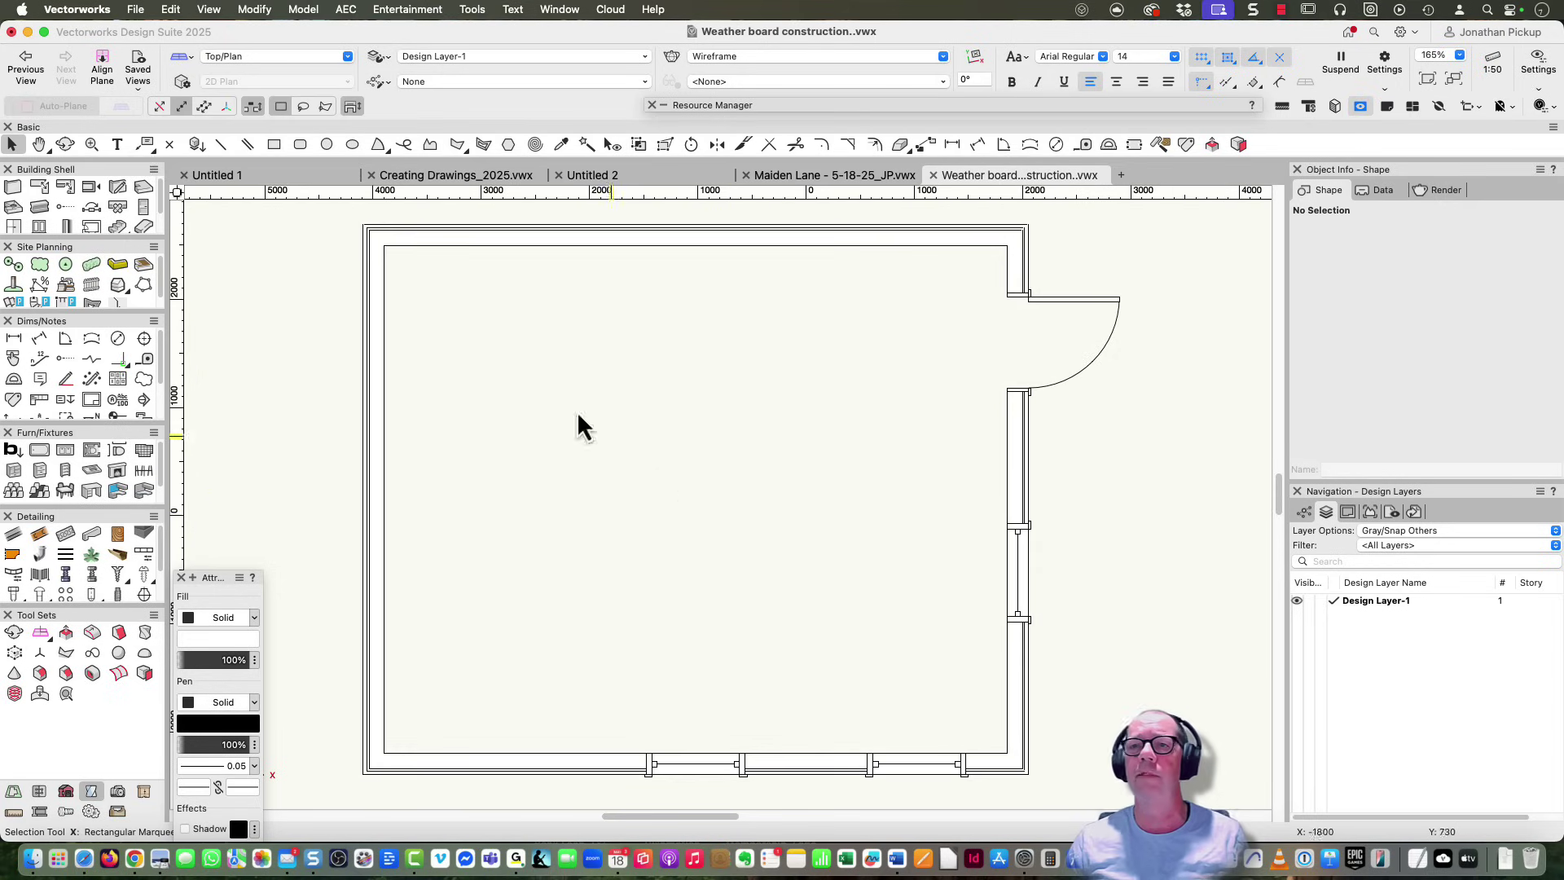
{"action": "left_click", "coordinate": [195, 145]}
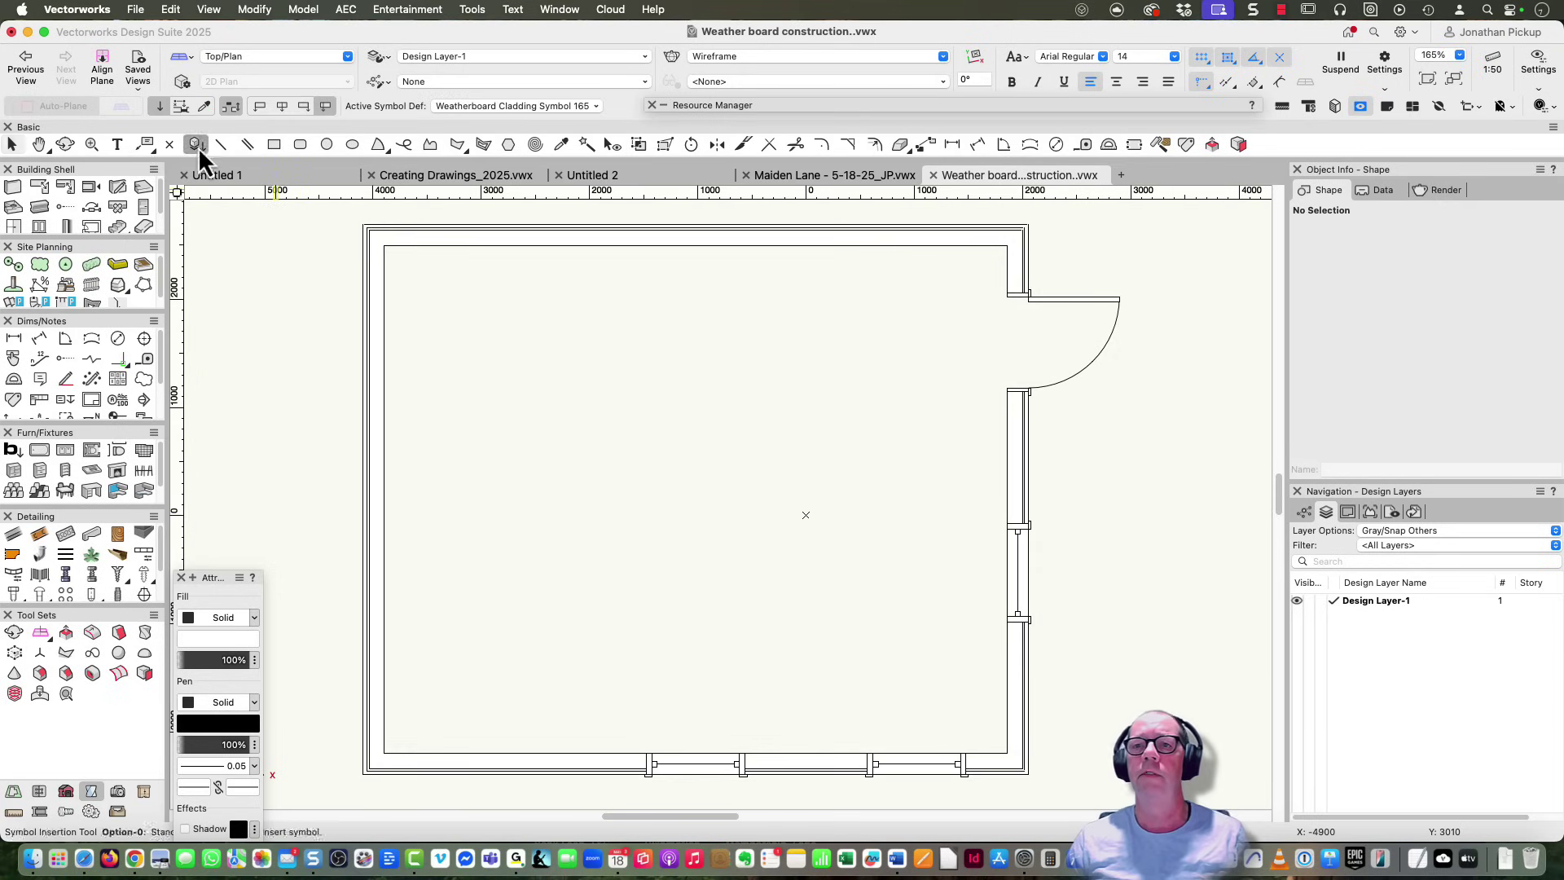
{"action": "left_click", "coordinate": [597, 779]}
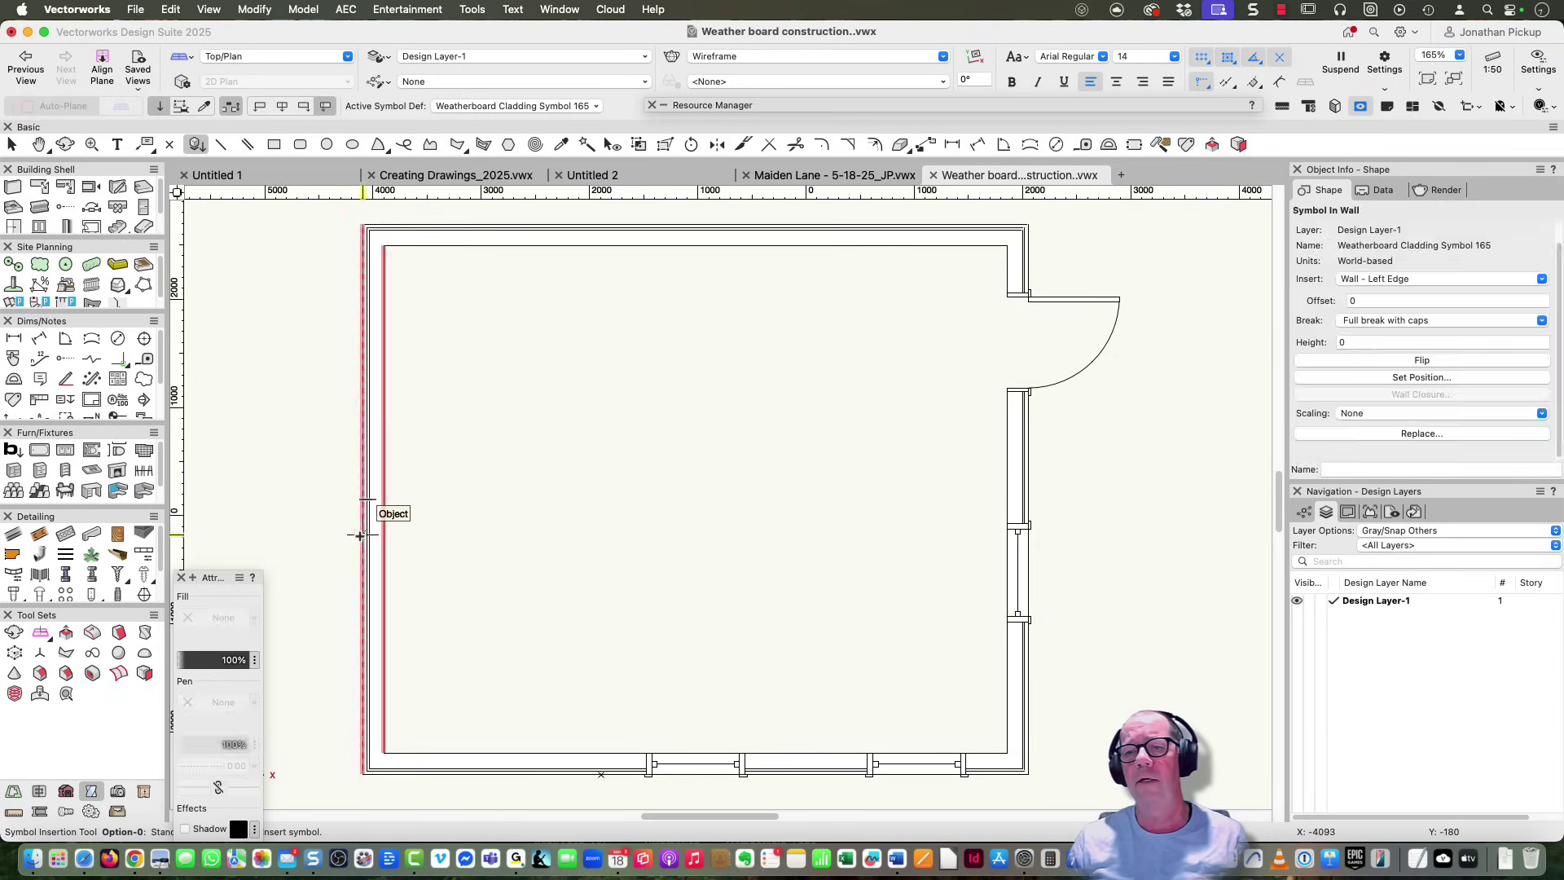
{"action": "left_click", "coordinate": [389, 531]}
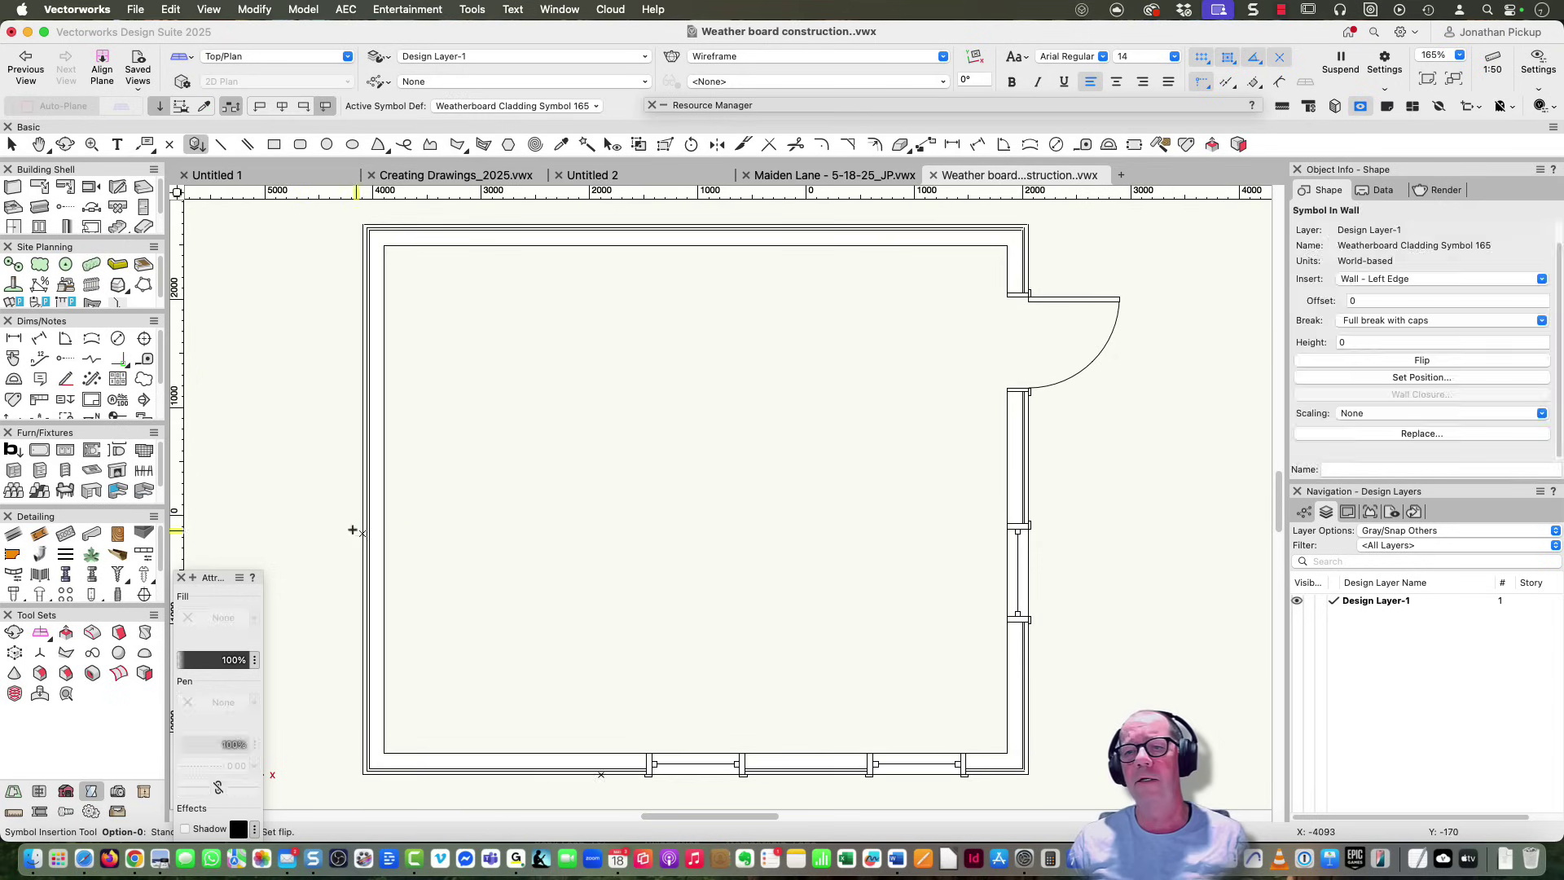
{"action": "left_click", "coordinate": [695, 223]}
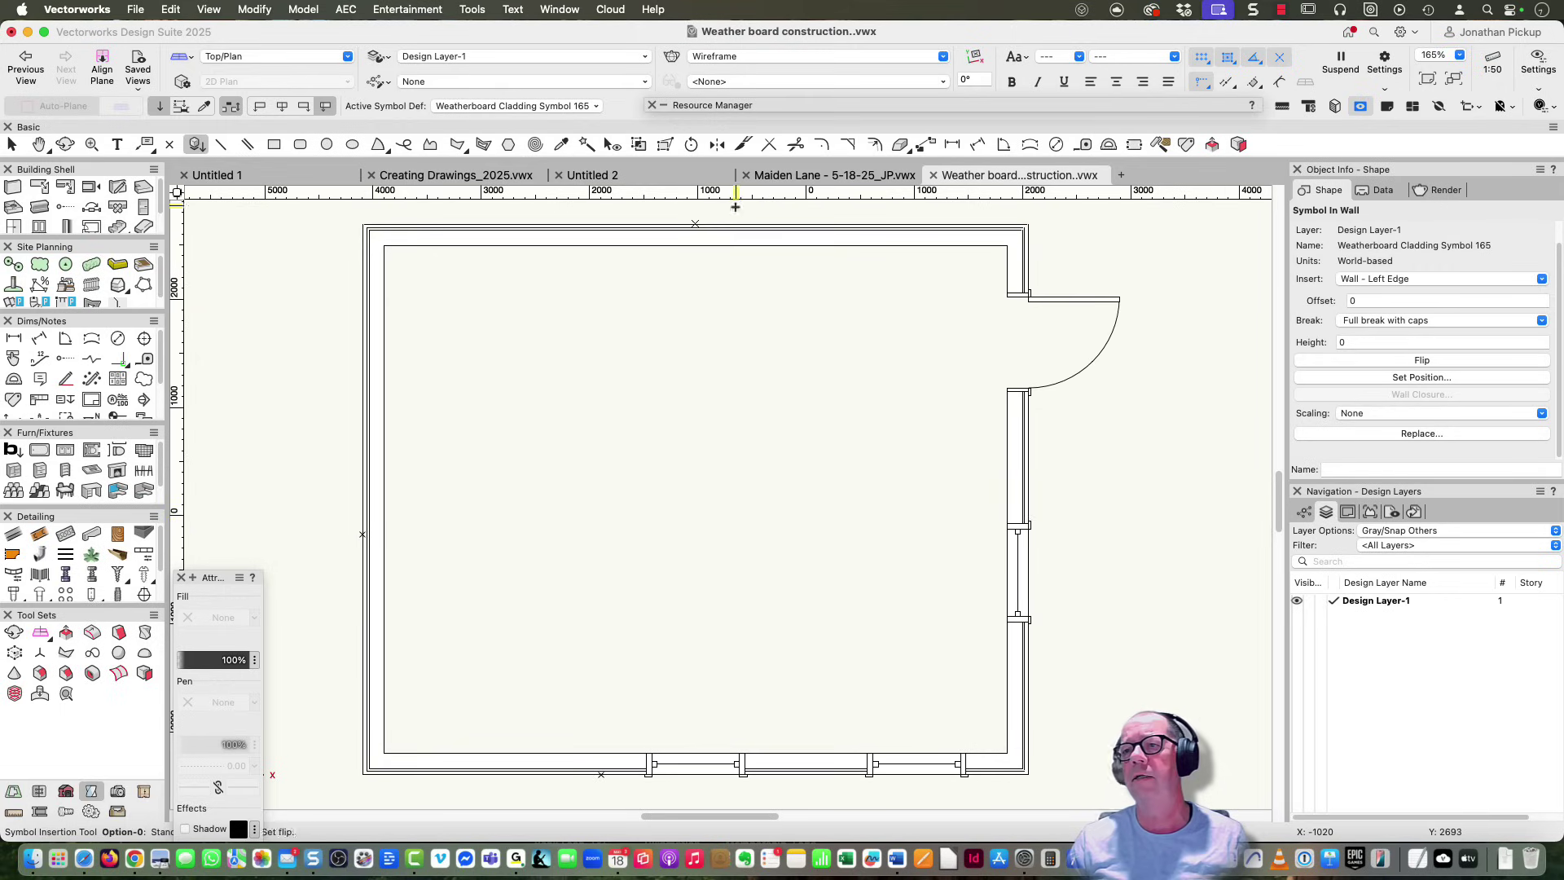
{"action": "left_click", "coordinate": [1028, 480]}
{"action": "key", "text": "3"}
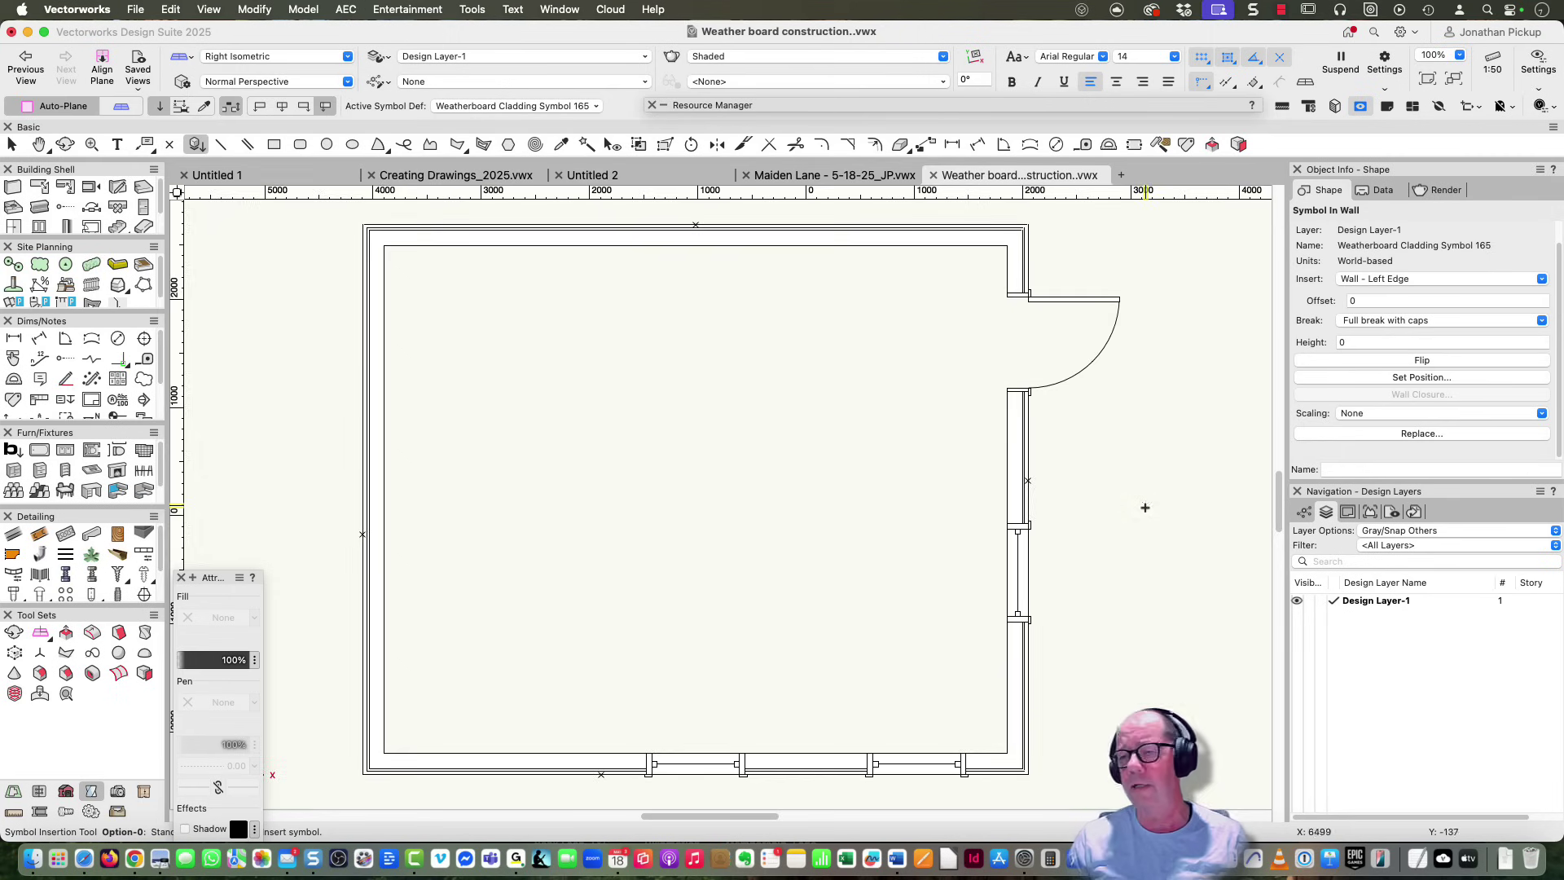
{"action": "middle_click_drag", "start_coordinate": [689, 436], "coordinate": [858, 442]}
{"action": "middle_click_drag", "start_coordinate": [936, 579], "coordinate": [796, 335]}
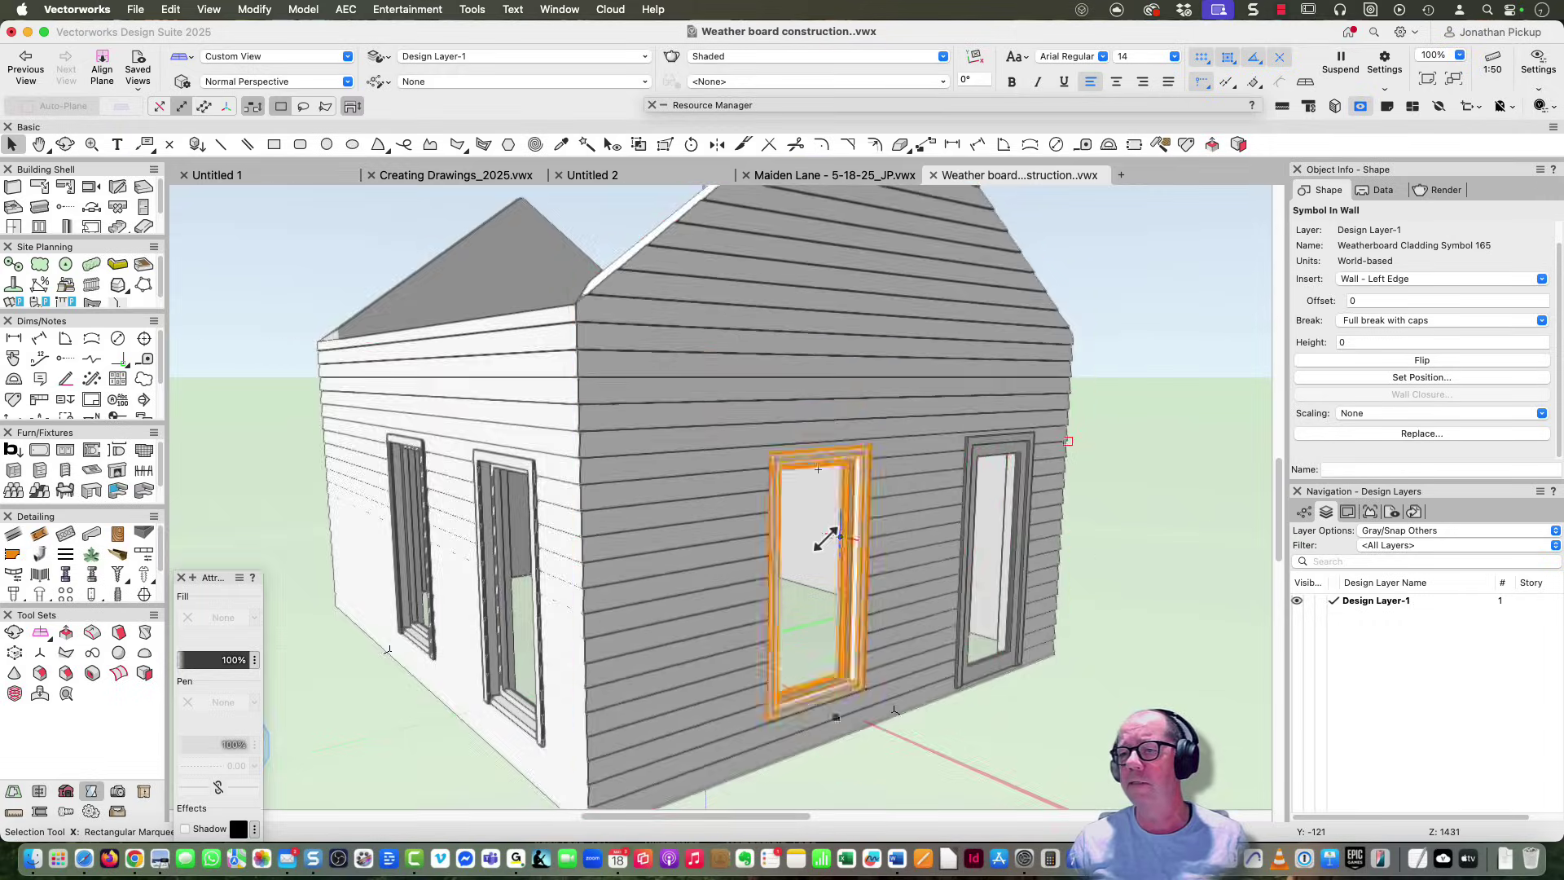
{"action": "scroll", "coordinate": [823, 534], "scroll_direction": "up", "scroll_amount": 5}
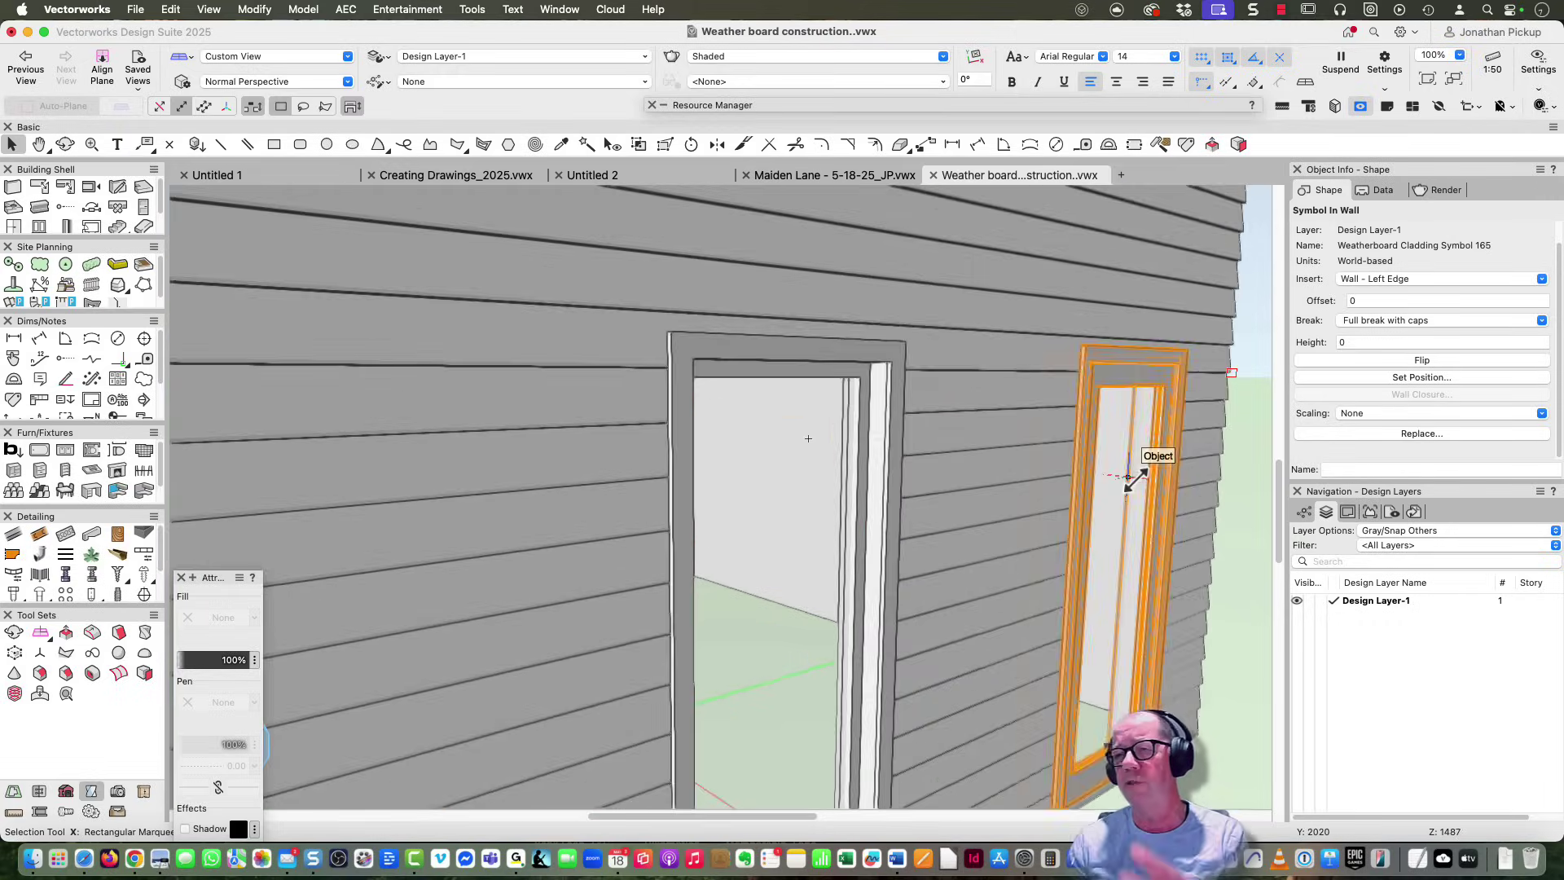
Move the window in the door wall away from the door and insert an unstyled window between it and the door.
{"action": "key", "text": "F5"}
{"action": "scroll", "coordinate": [806, 561], "scroll_direction": "down", "scroll_amount": 3}
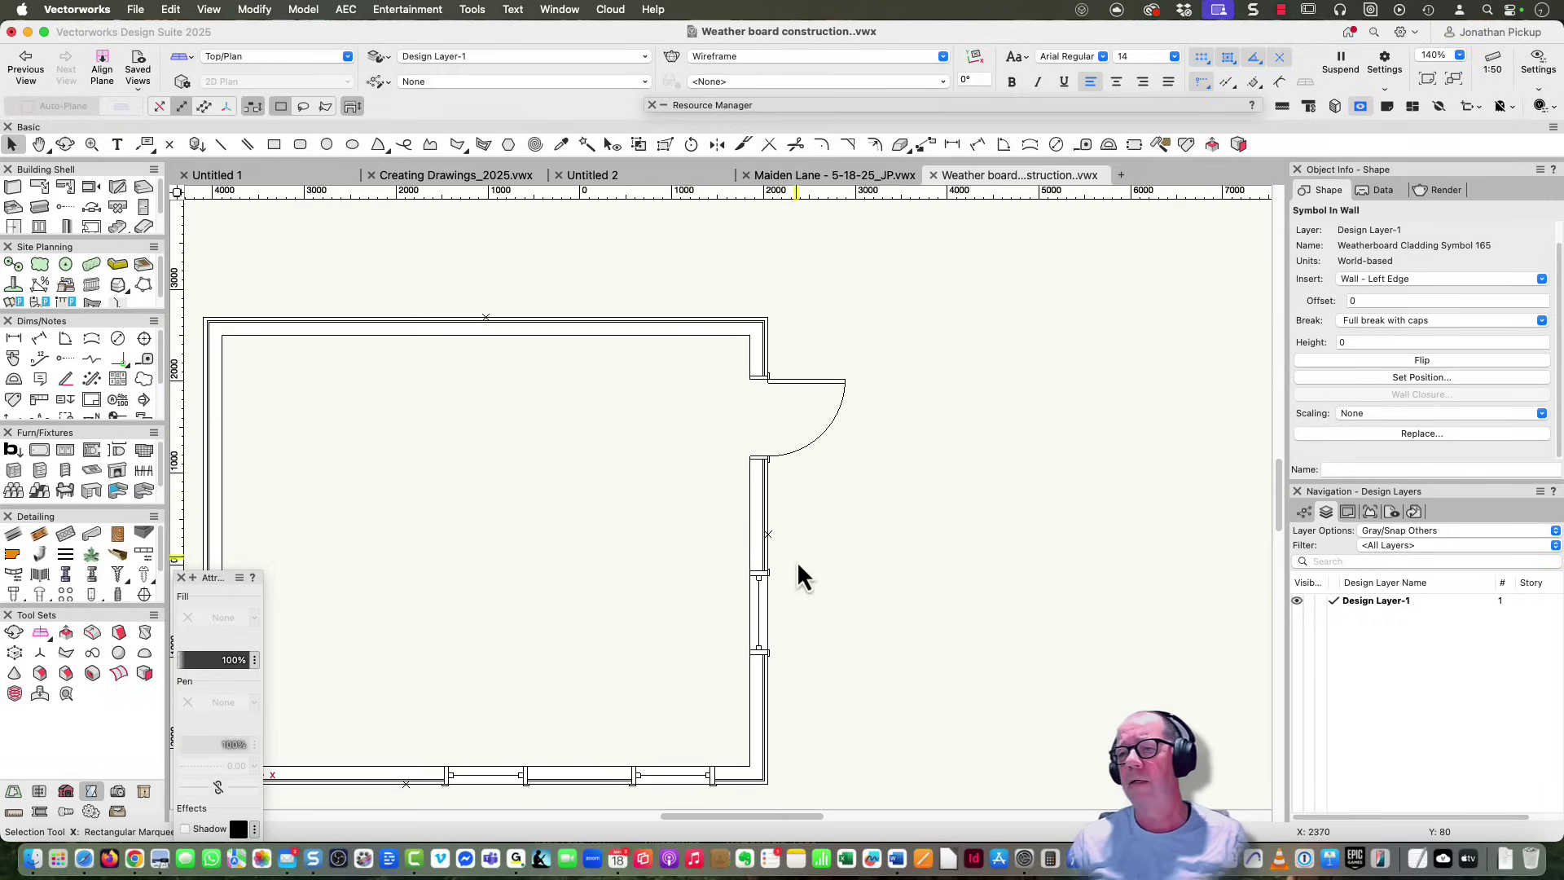
{"action": "left_click_drag", "start_coordinate": [765, 613], "coordinate": [757, 689]}
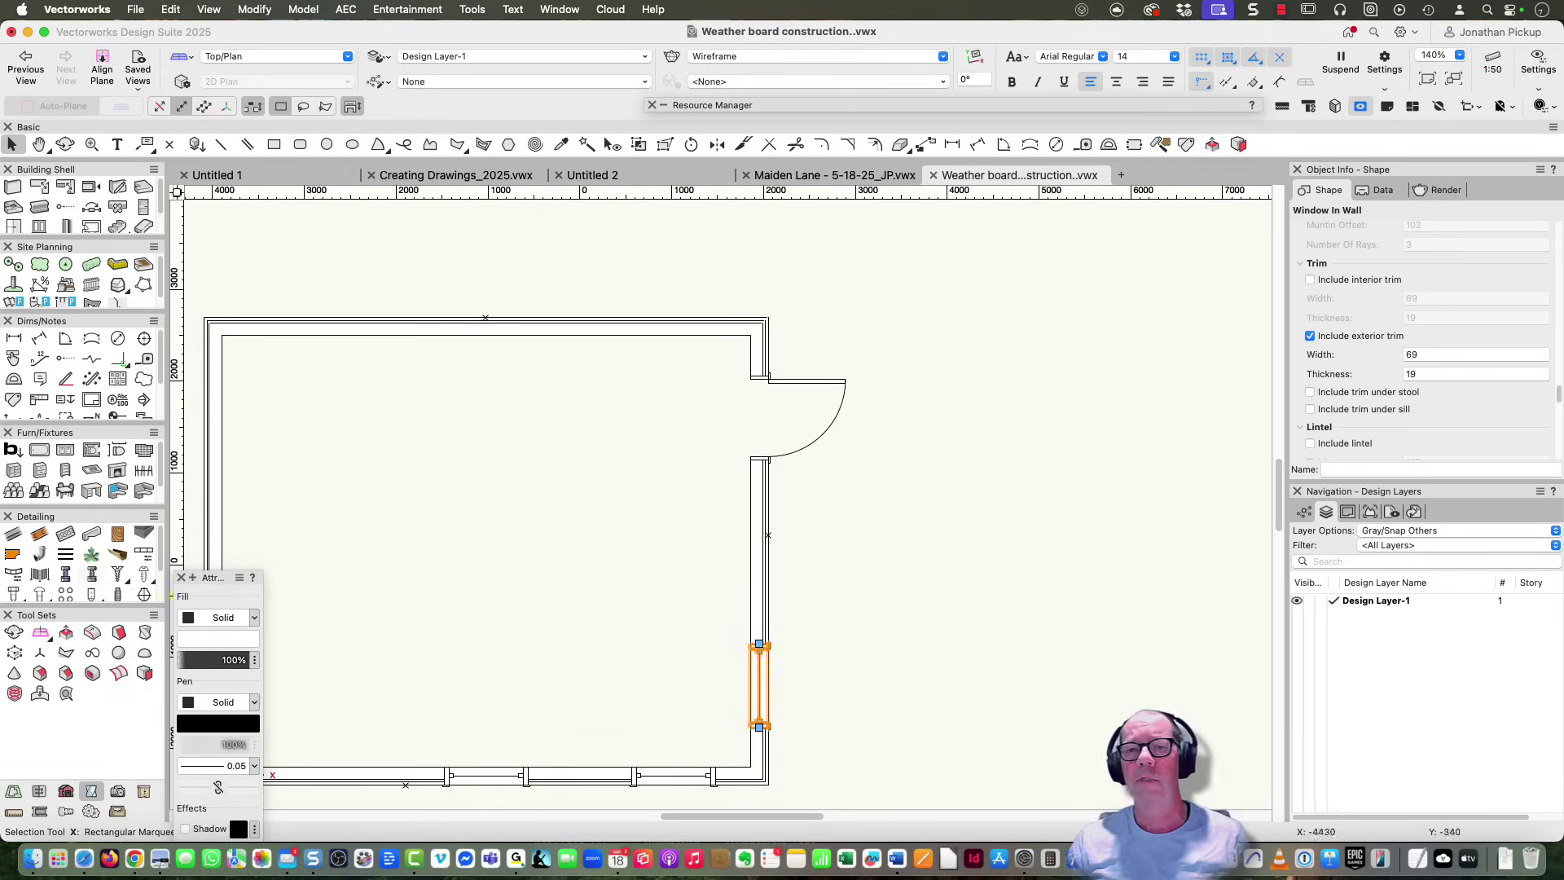
{"action": "left_click", "coordinate": [42, 231]}
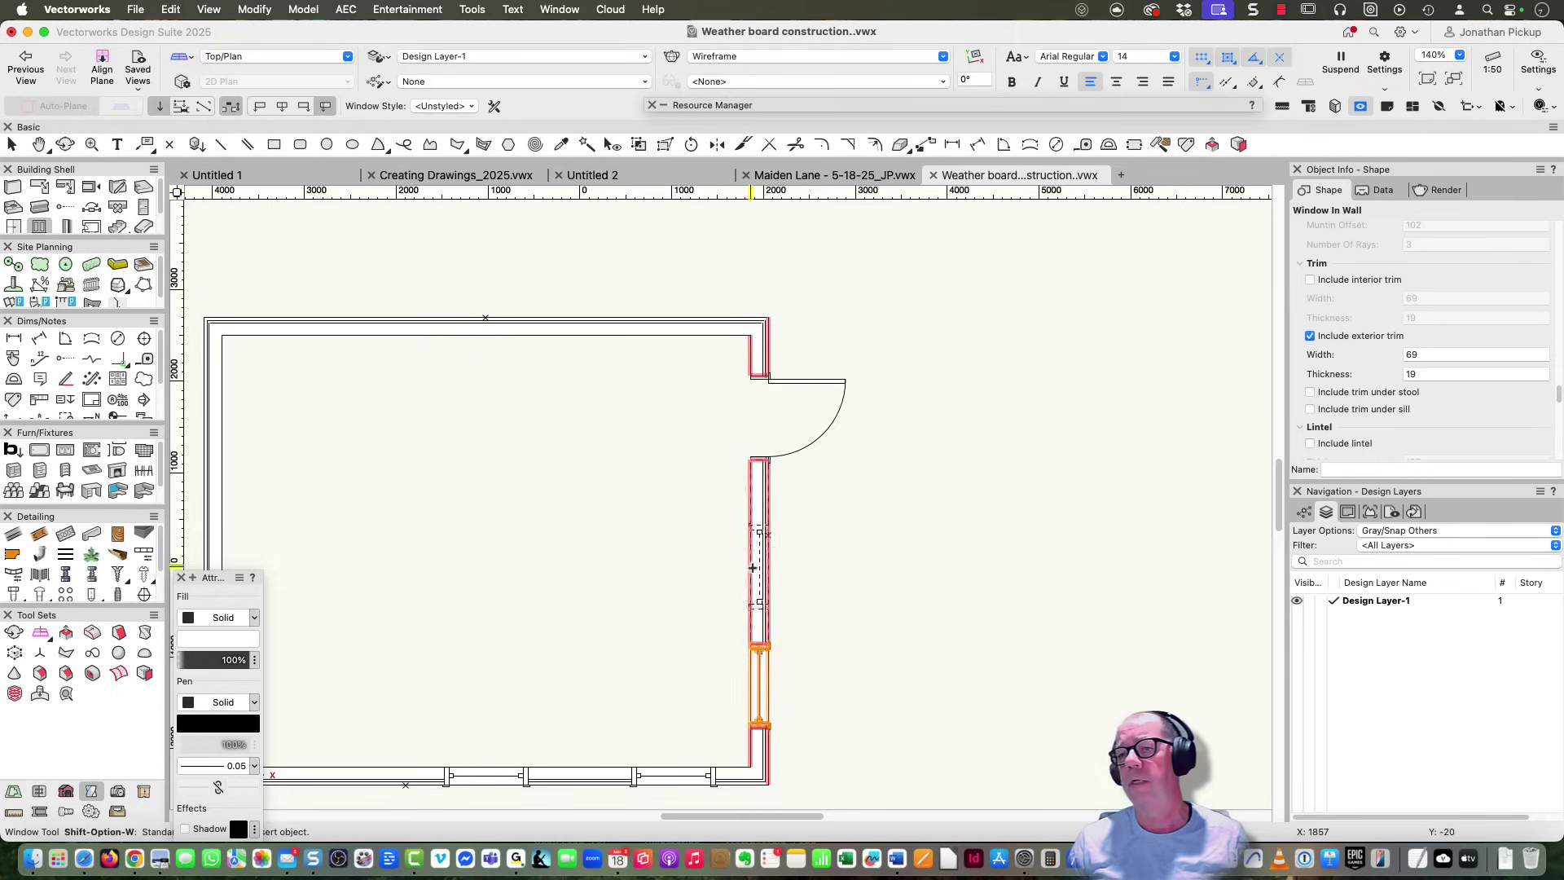
{"action": "left_click", "coordinate": [870, 562]}
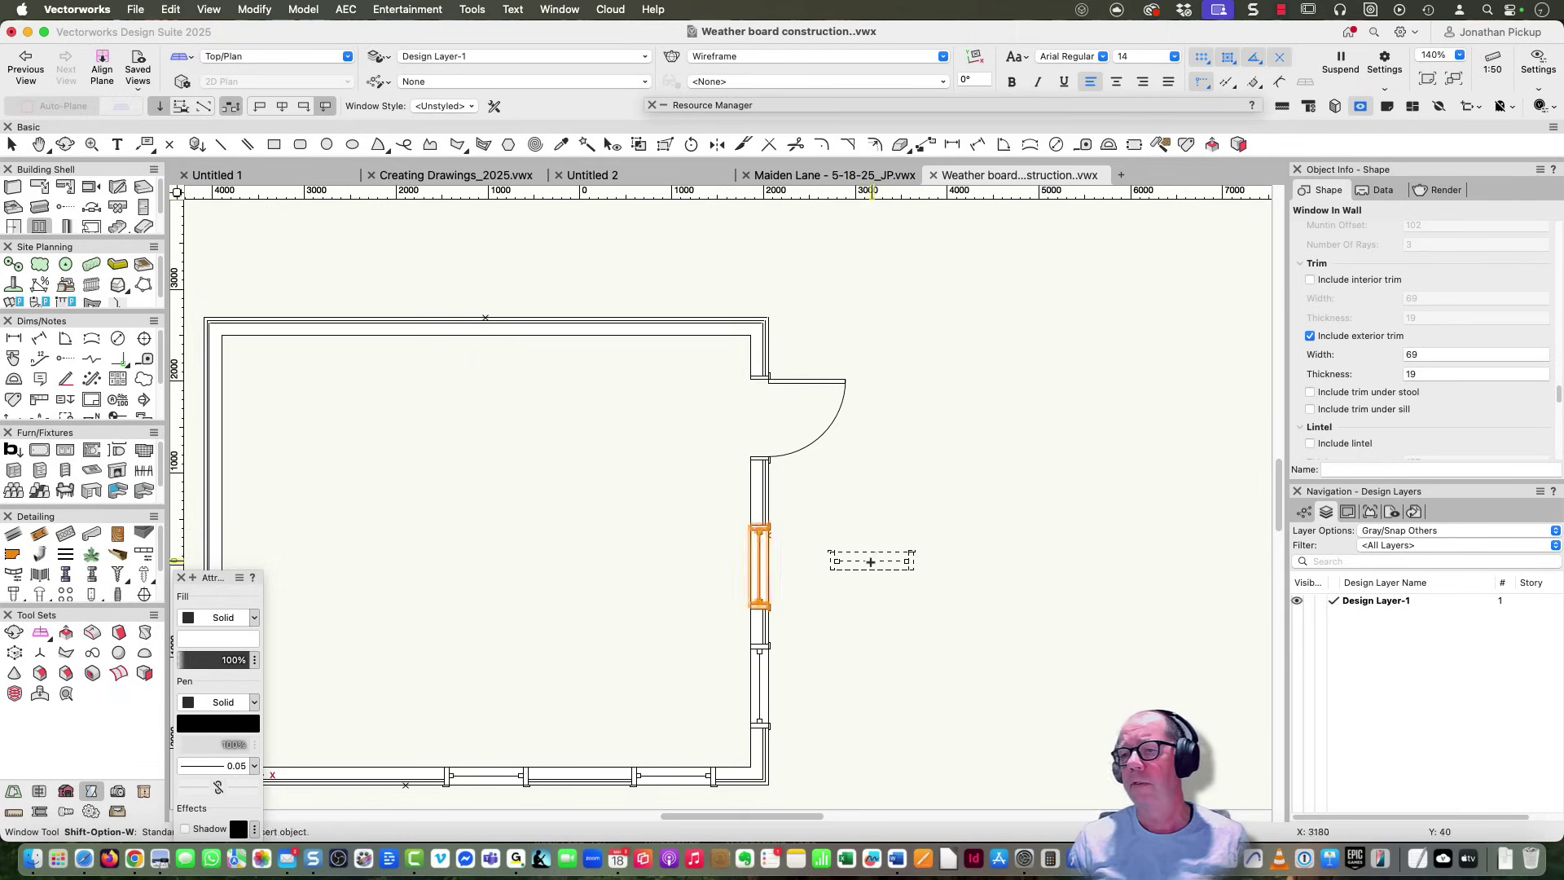
Examine in 3D how the cladding fits around the moved and added windows.
{"action": "key", "text": "3"}
{"action": "key", "text": "shift+c"}
{"action": "mouse_move", "coordinate": [693, 501]}
{"action": "left_mouse_down"}
{"action": "mouse_move", "coordinate": [600, 376]}
{"action": "mouse_move", "coordinate": [620, 379]}
{"action": "left_mouse_up"}
{"action": "key", "text": "x"}
{"action": "scroll", "coordinate": [976, 602], "scroll_direction": "up", "scroll_amount": 5}
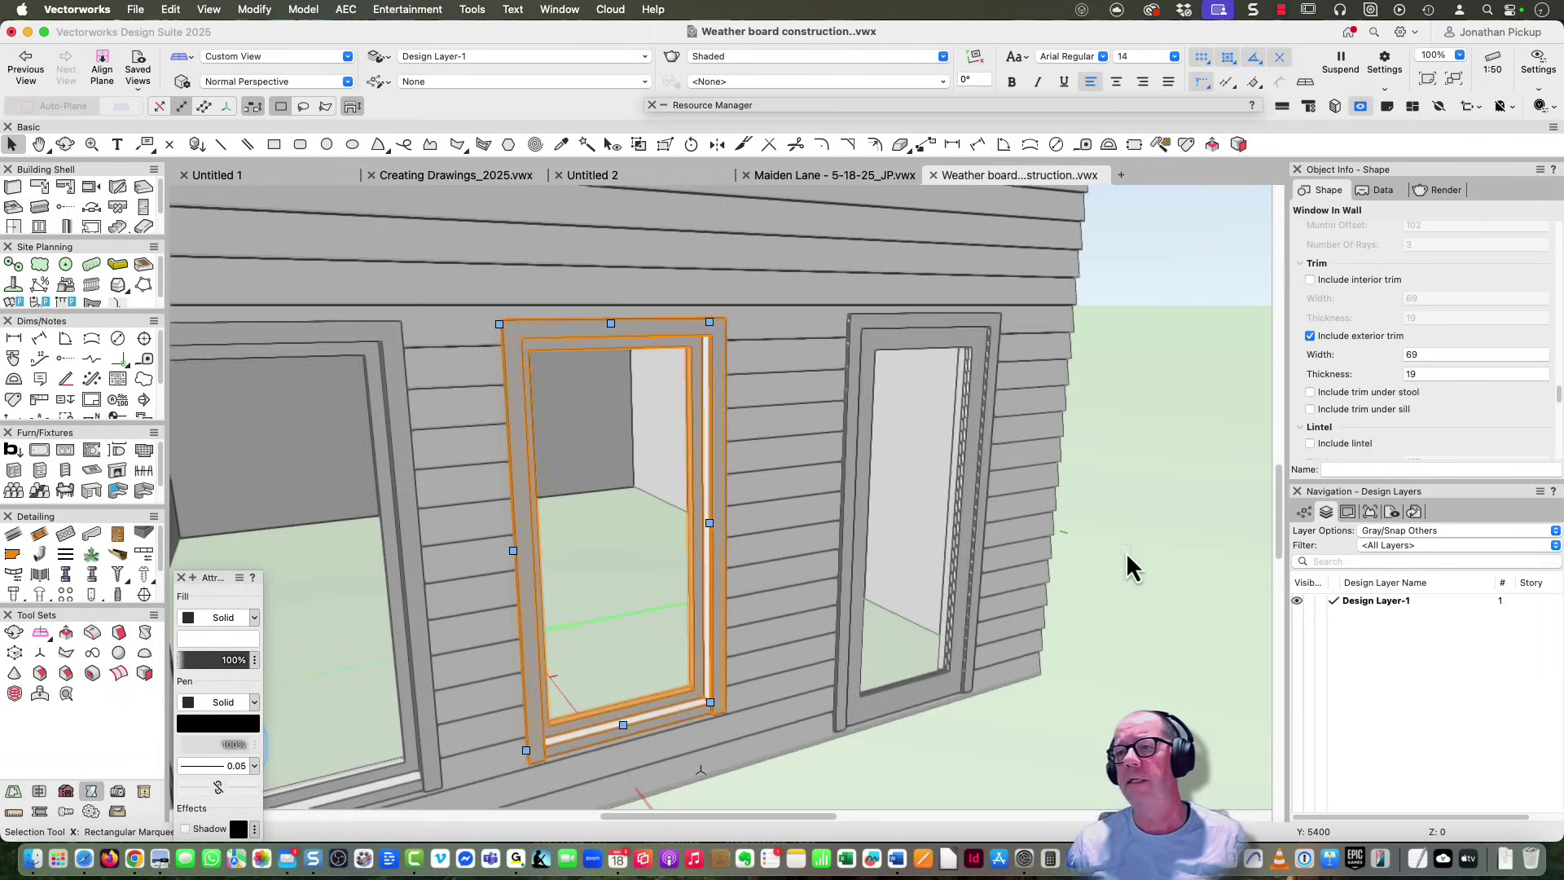
{"action": "scroll", "coordinate": [1039, 533], "scroll_direction": "down", "scroll_amount": 5}
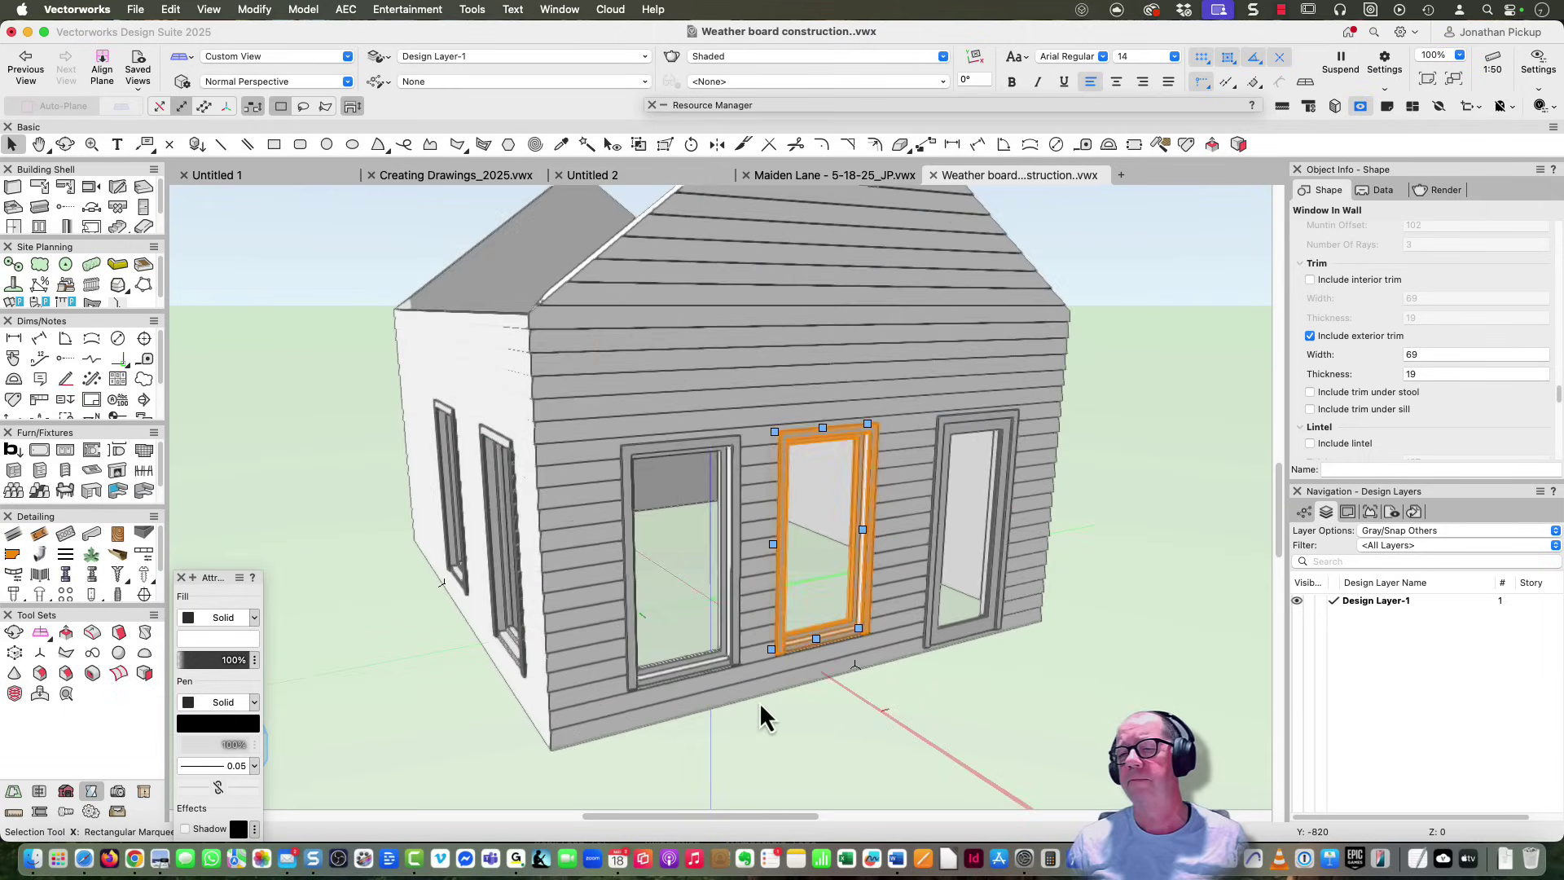
{"action": "middle_click_drag", "start_coordinate": [759, 702], "coordinate": [817, 688]}
{"action": "middle_click_drag", "start_coordinate": [671, 625], "coordinate": [740, 622], "text": "super"}
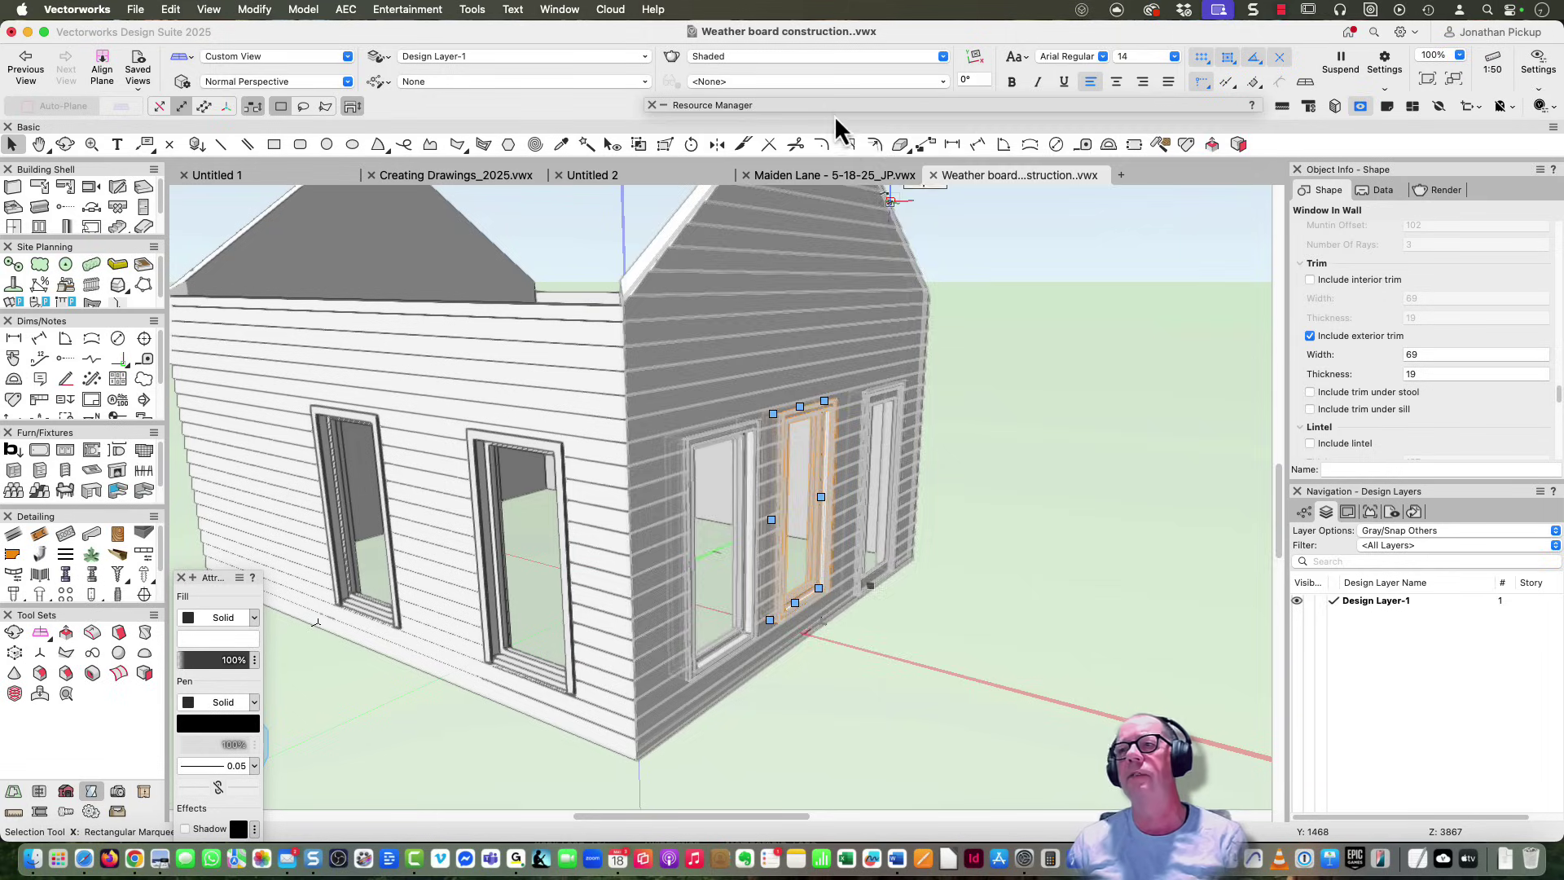
Open the 3D component of Weatherboard Cladding Symbol 165 for editing.
{"action": "mouse_move", "coordinate": [835, 108]}
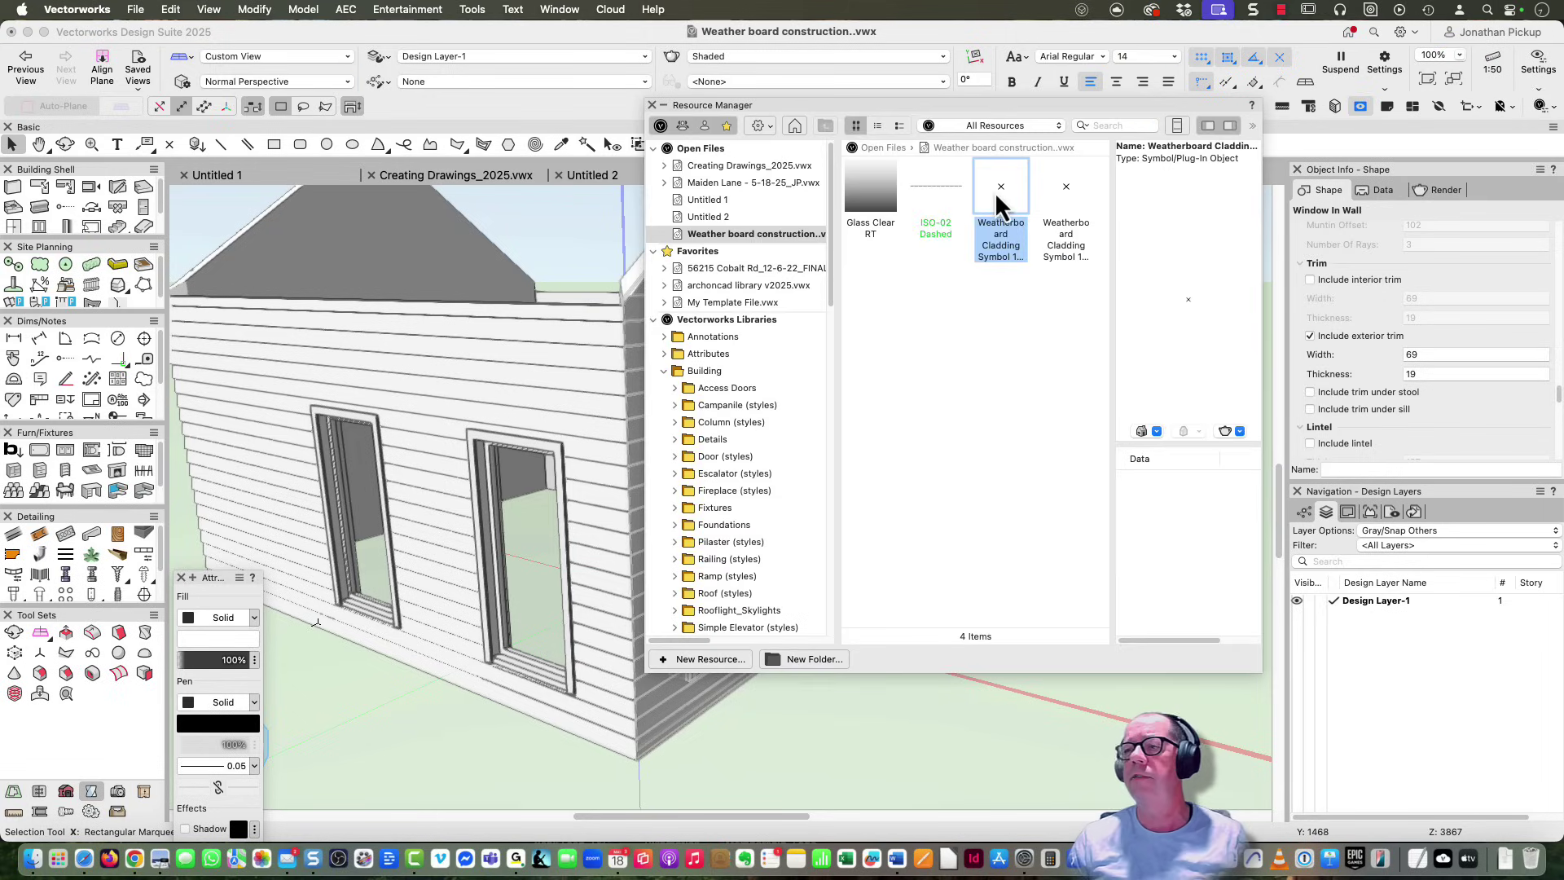
{"action": "right_click", "coordinate": [994, 189]}
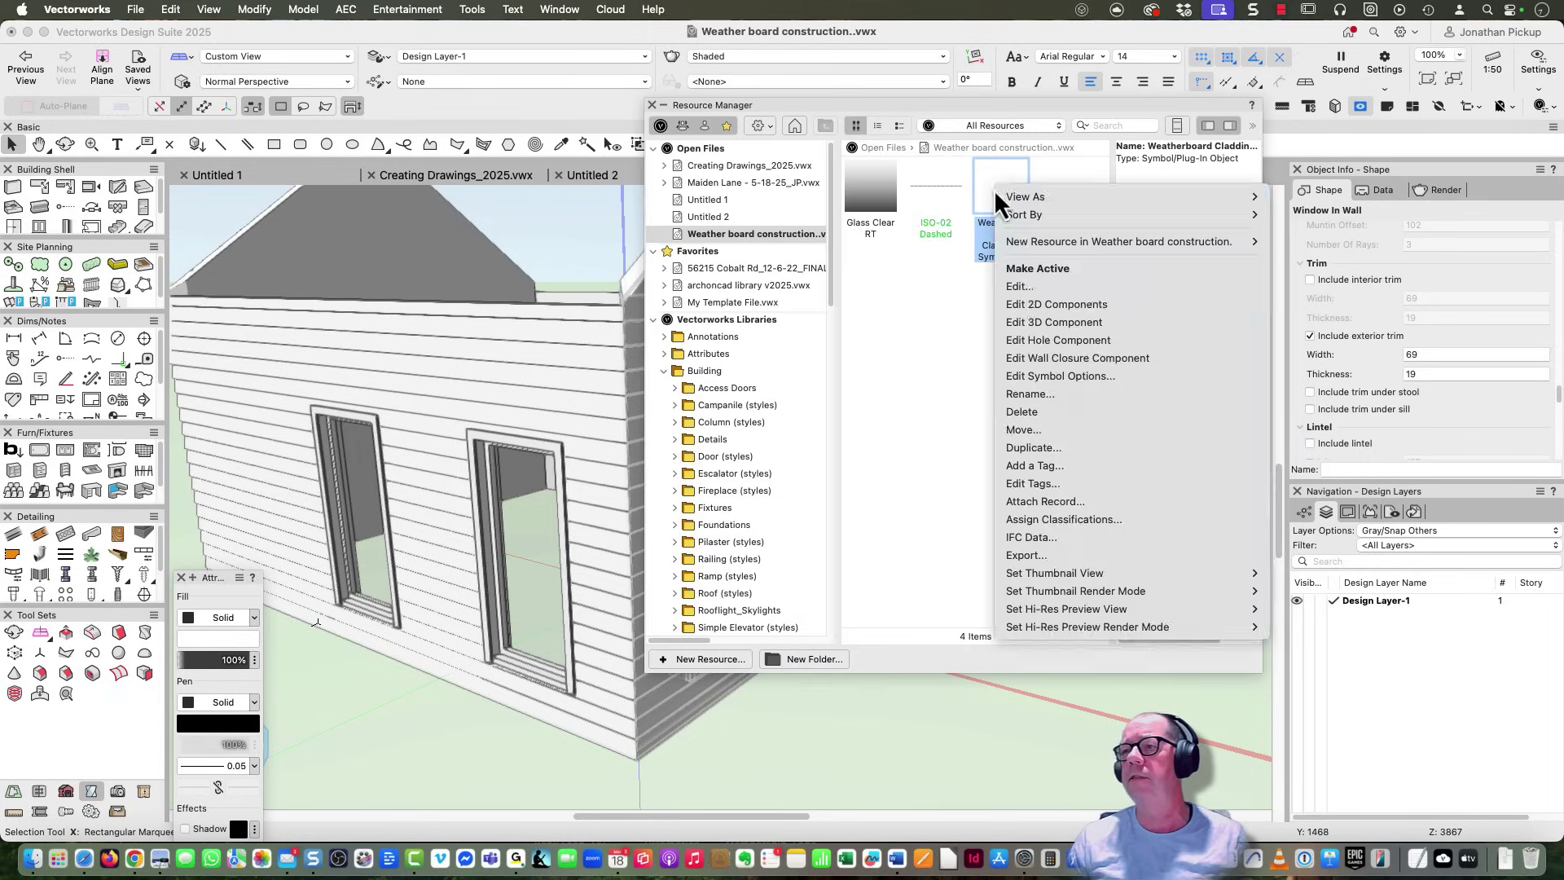
{"action": "left_click", "coordinate": [1005, 320]}
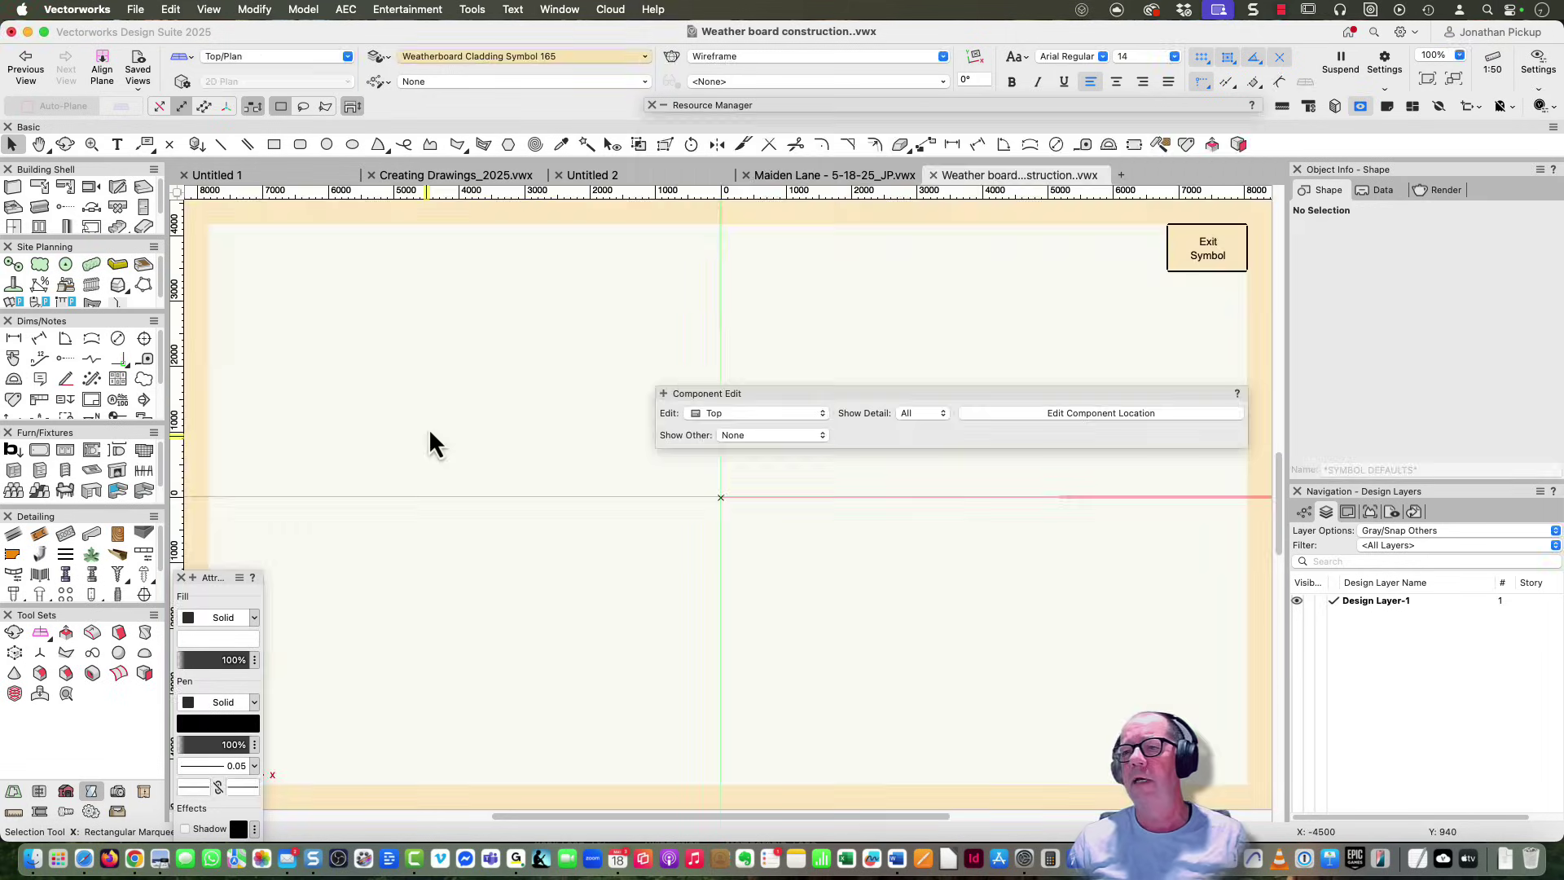
{"action": "right_click", "coordinate": [784, 441]}
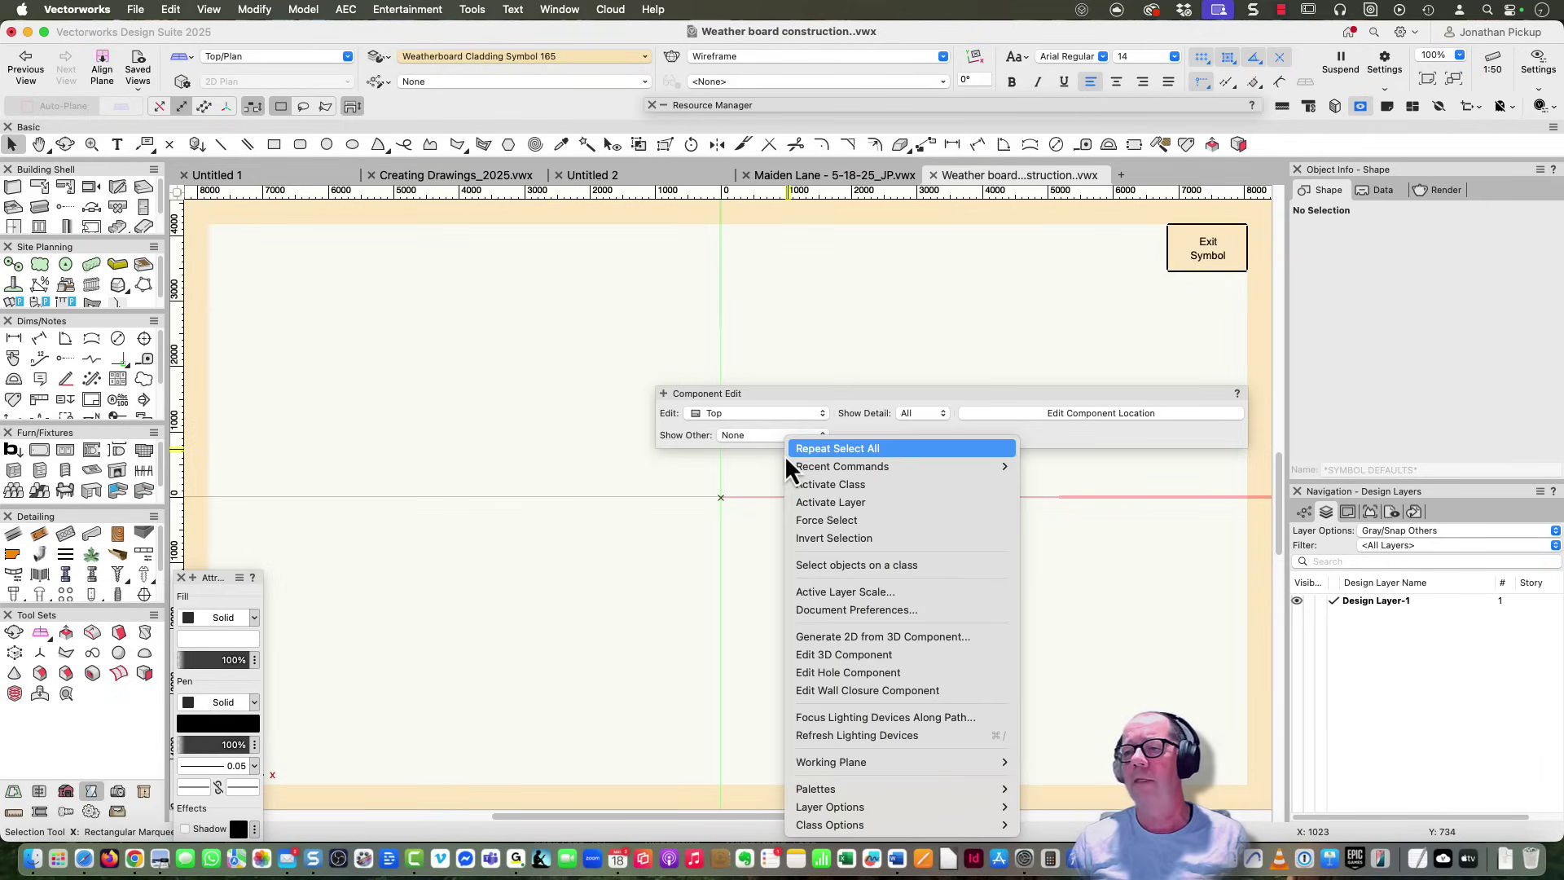
{"action": "left_click", "coordinate": [847, 656]}
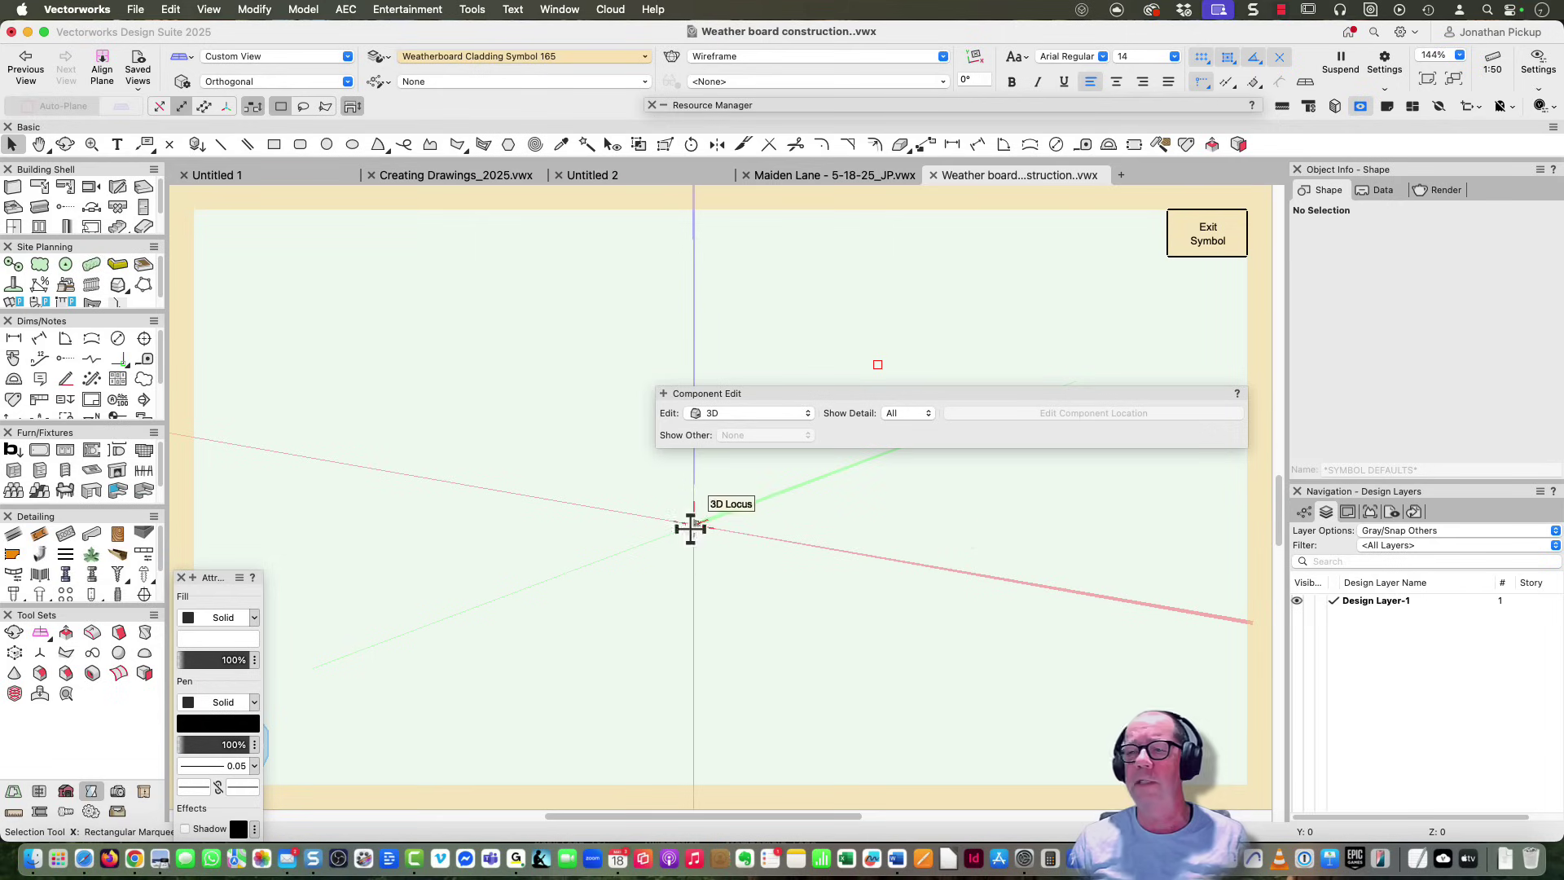
Open the cladding symbol's hole component, examine its extruded weatherboard profile in 3D, and exit the component.
{"action": "right_click", "coordinate": [892, 513]}
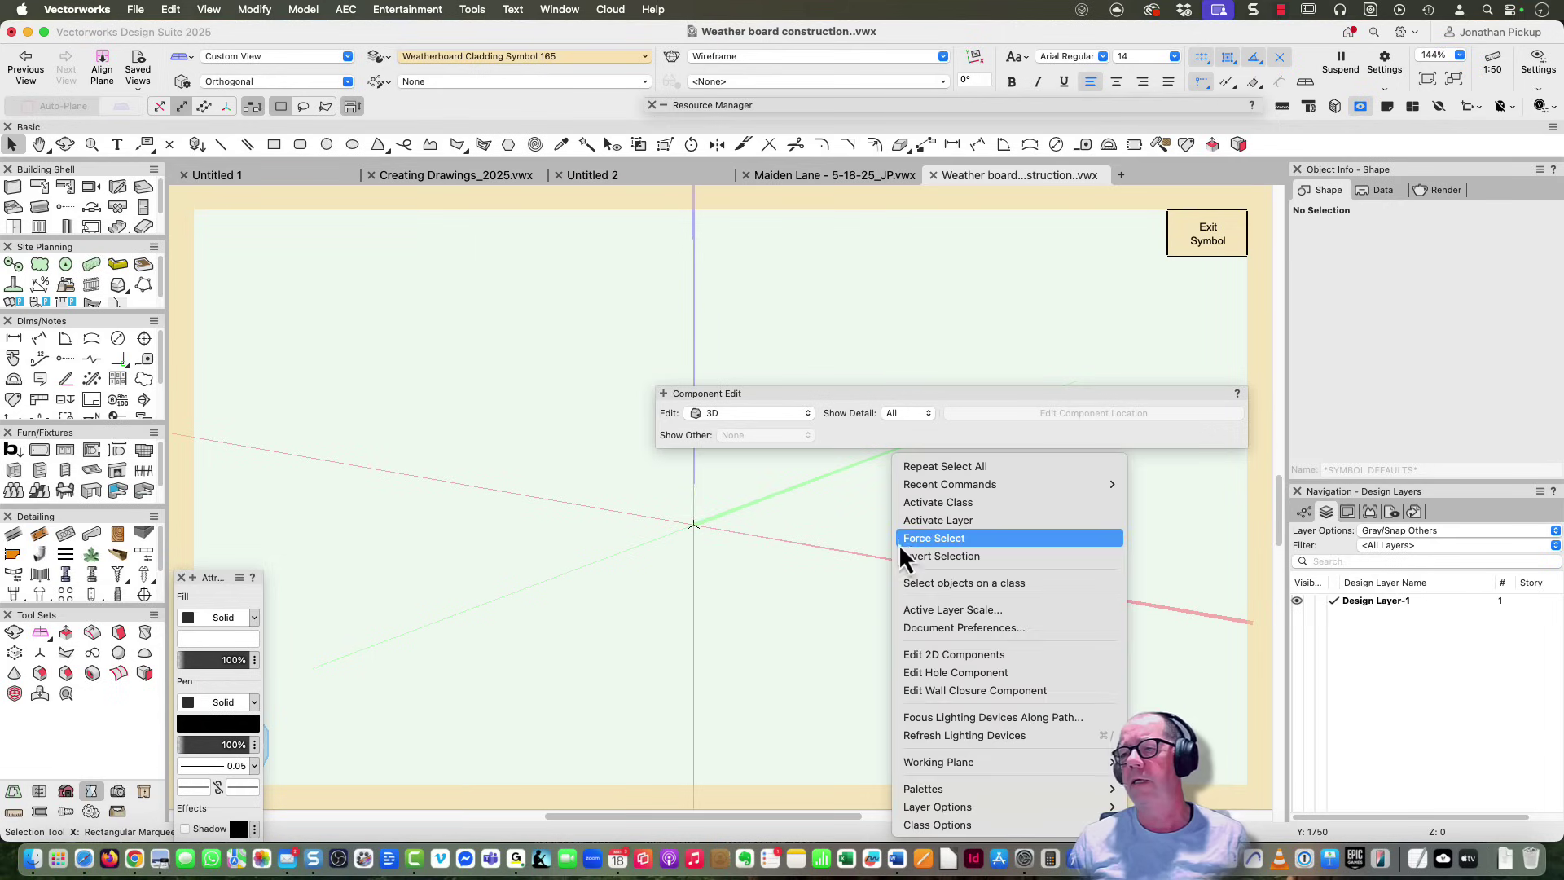
{"action": "left_click", "coordinate": [911, 673]}
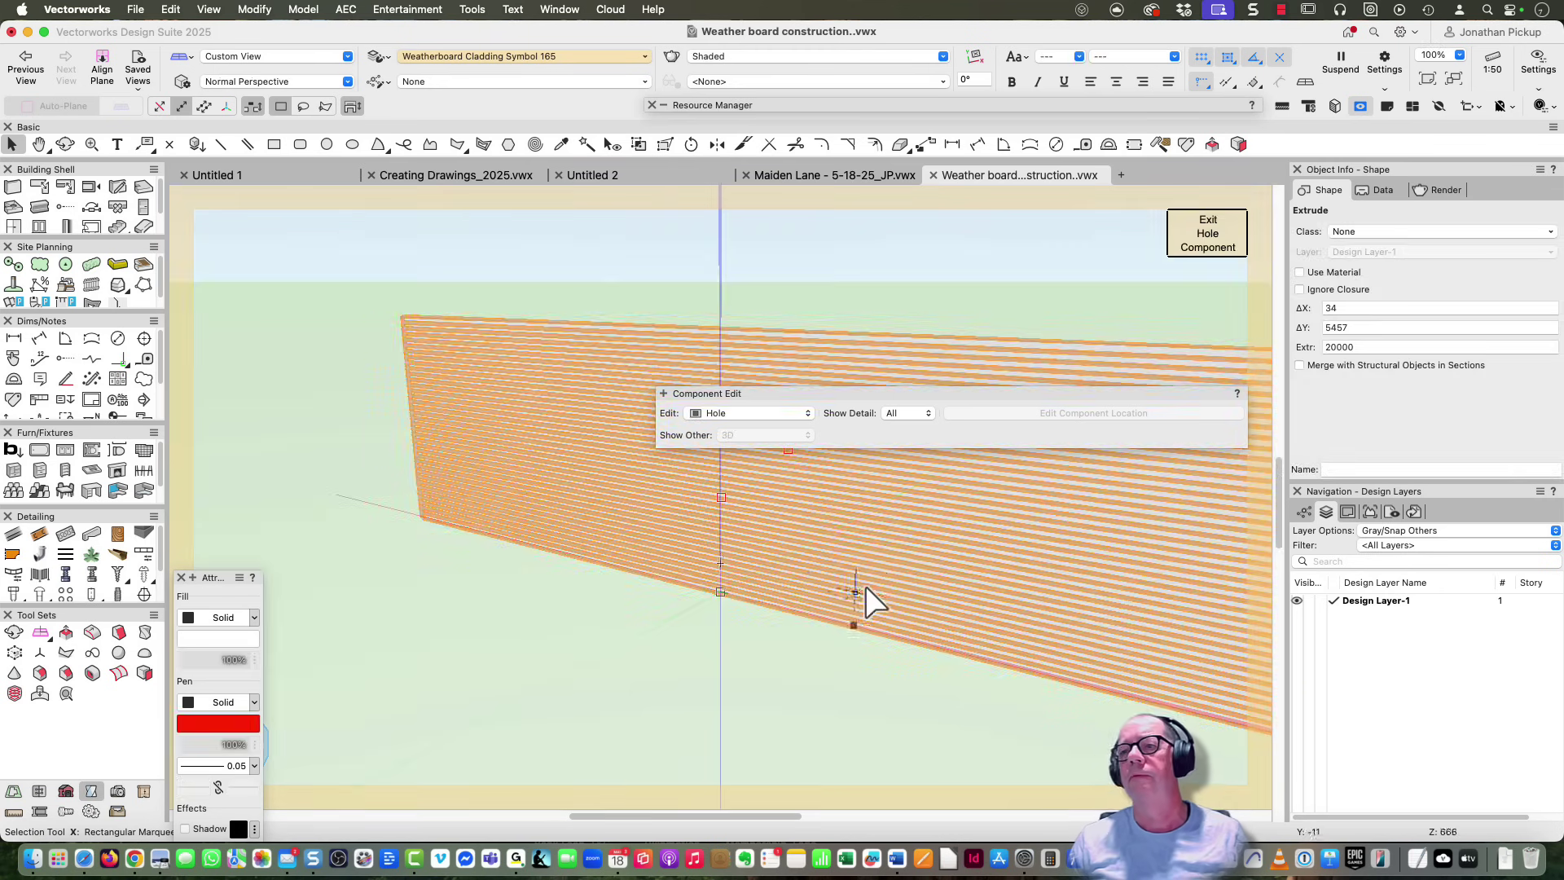
{"action": "middle_click_drag", "start_coordinate": [865, 585], "coordinate": [861, 585], "text": "super"}
{"action": "left_click_drag", "start_coordinate": [861, 585], "coordinate": [709, 569]}
{"action": "key", "text": "x"}
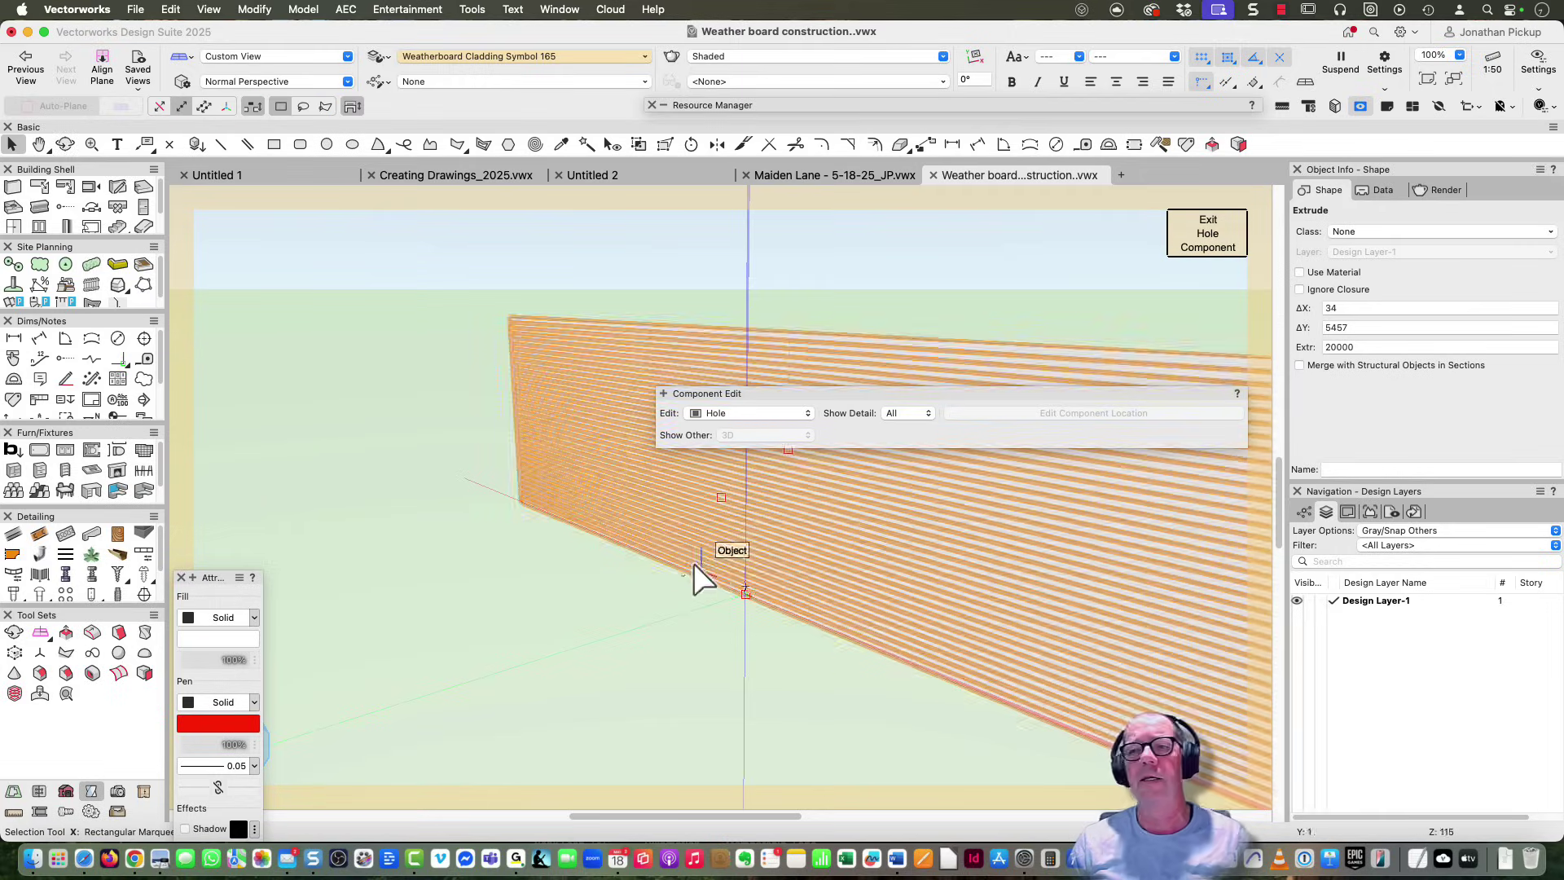
{"action": "left_click", "coordinate": [1217, 235]}
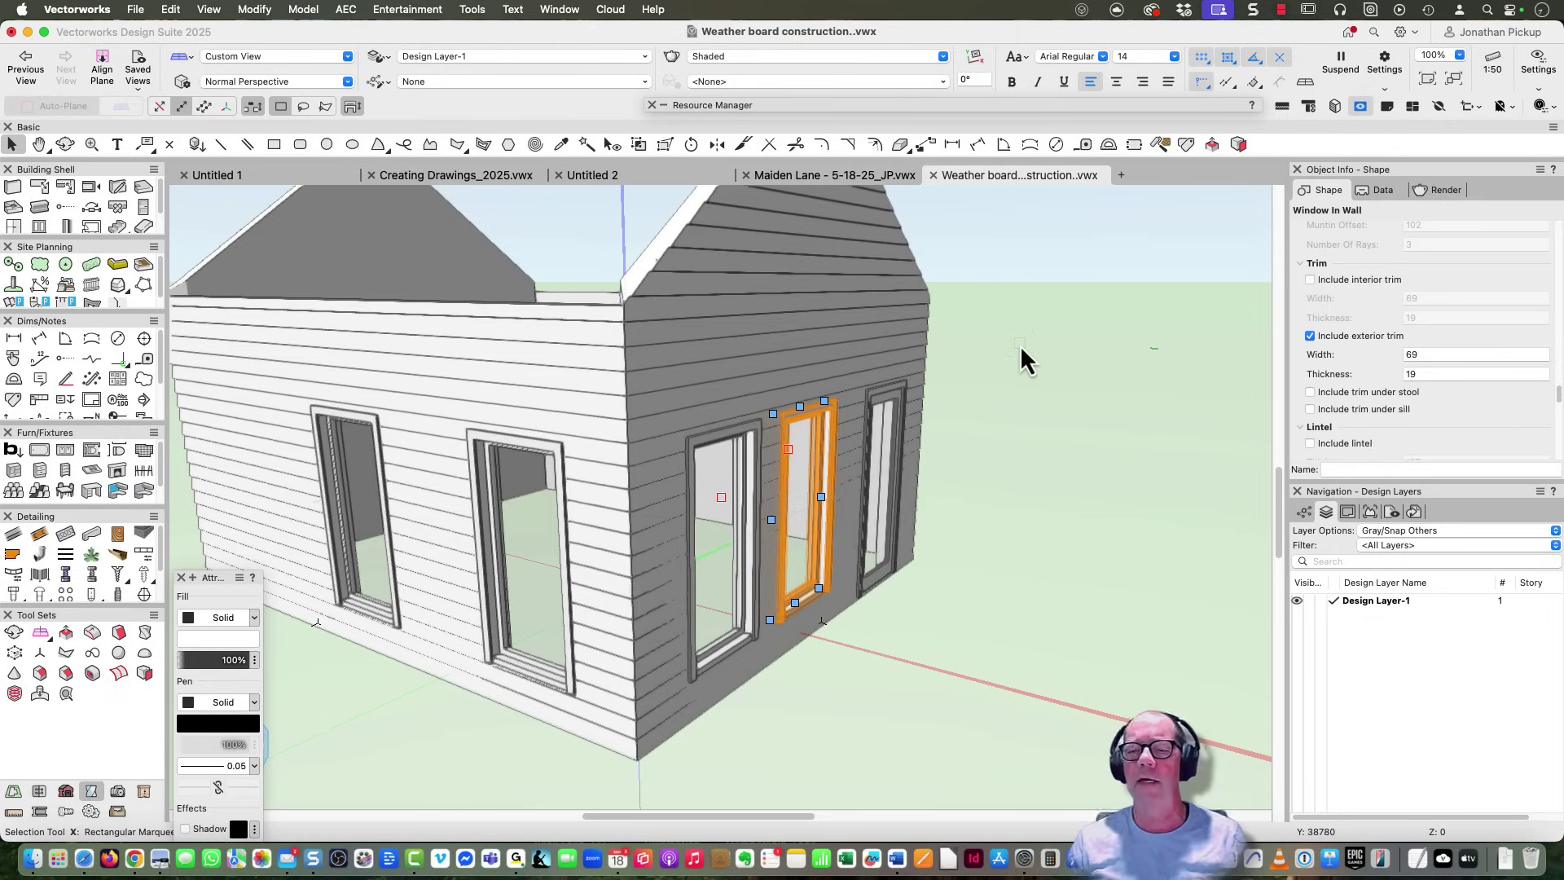
Delete the window next to the door from the door wall in plan view.
{"action": "scroll", "coordinate": [985, 364], "scroll_direction": "down", "scroll_amount": 5}
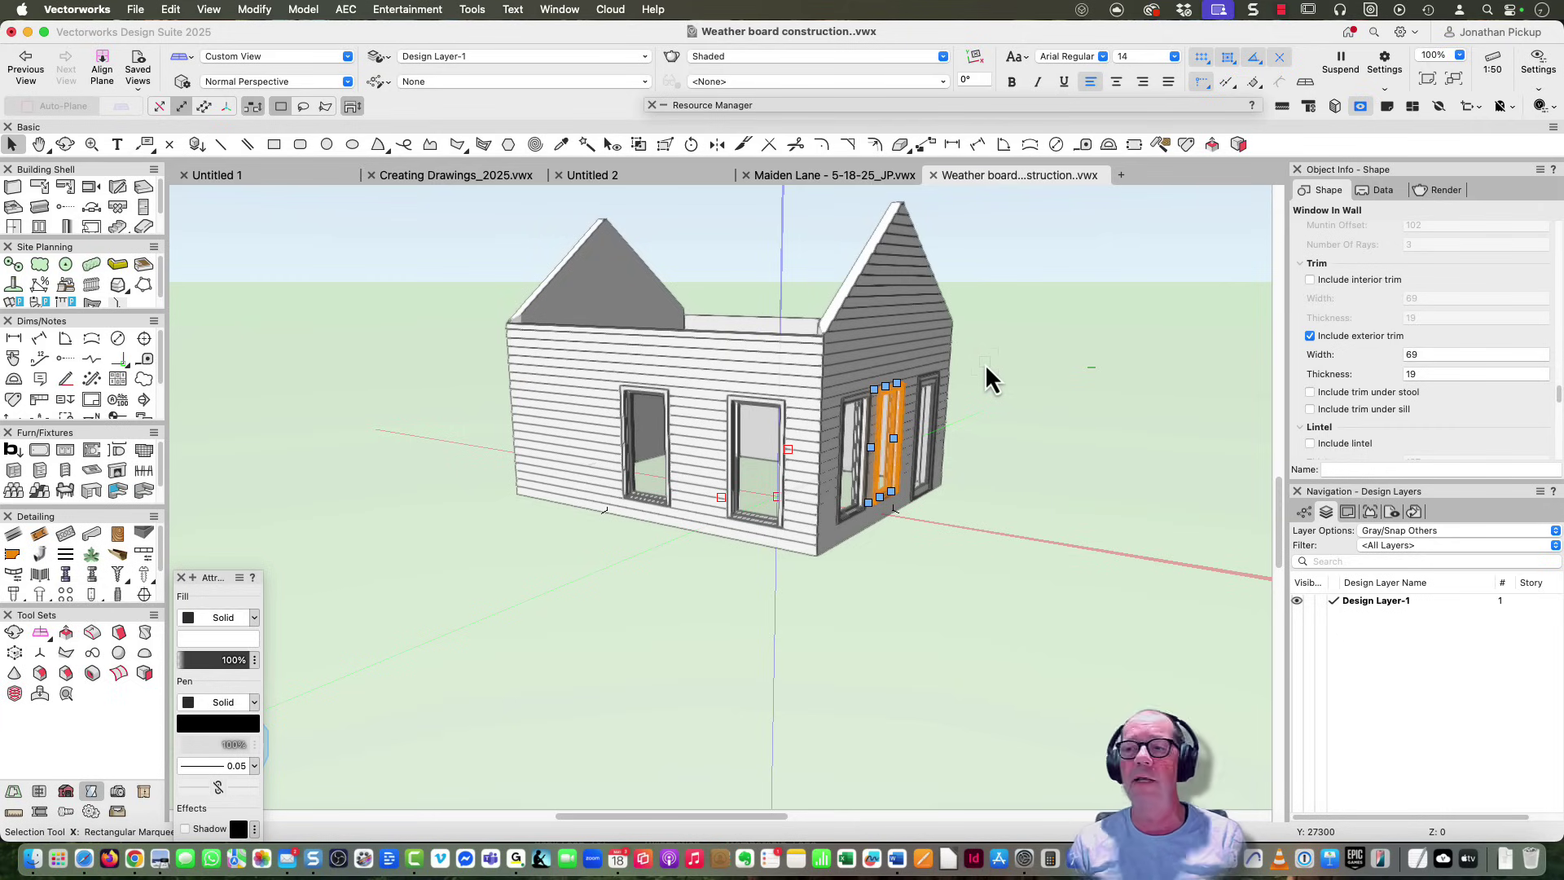
{"action": "scroll", "coordinate": [929, 315], "scroll_direction": "up", "scroll_amount": 5}
{"action": "key", "text": "c"}
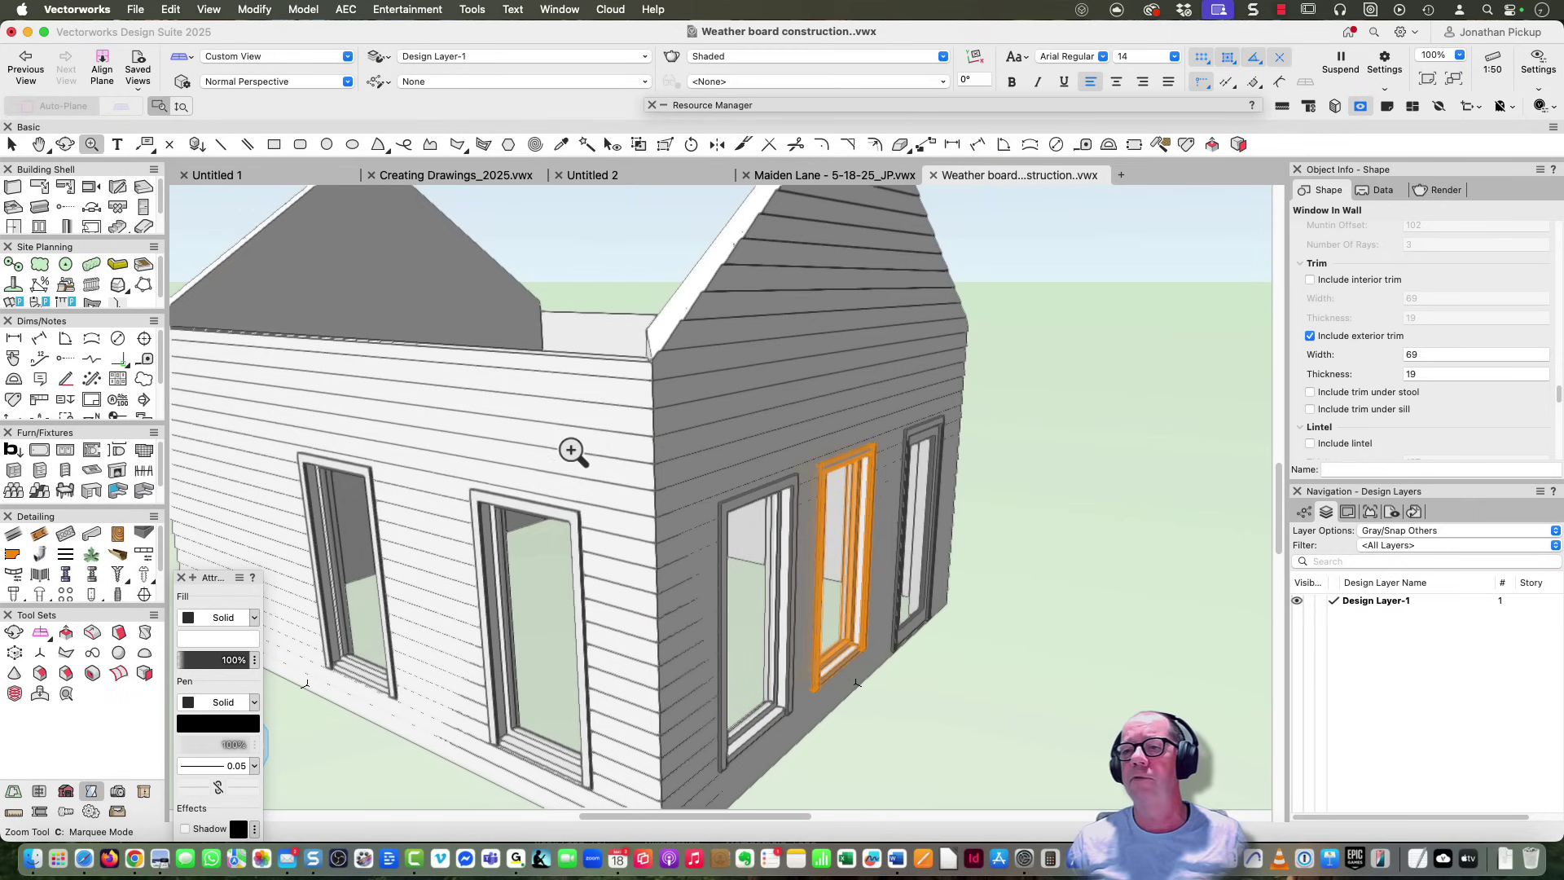
{"action": "key", "text": "x"}
{"action": "left_click", "coordinate": [699, 394]}
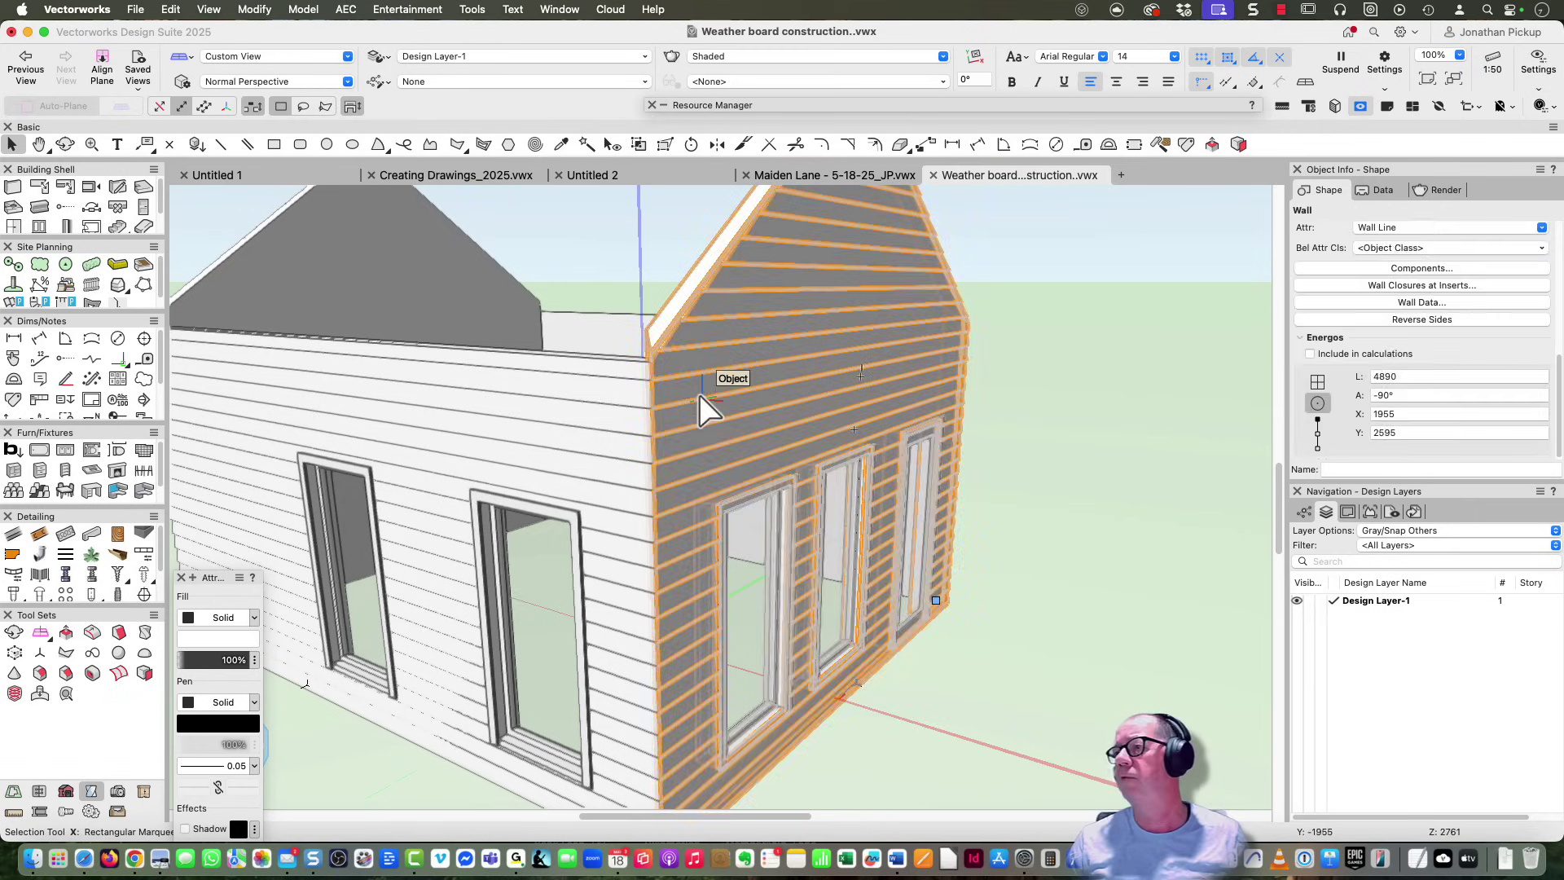
{"action": "key", "text": "super+5"}
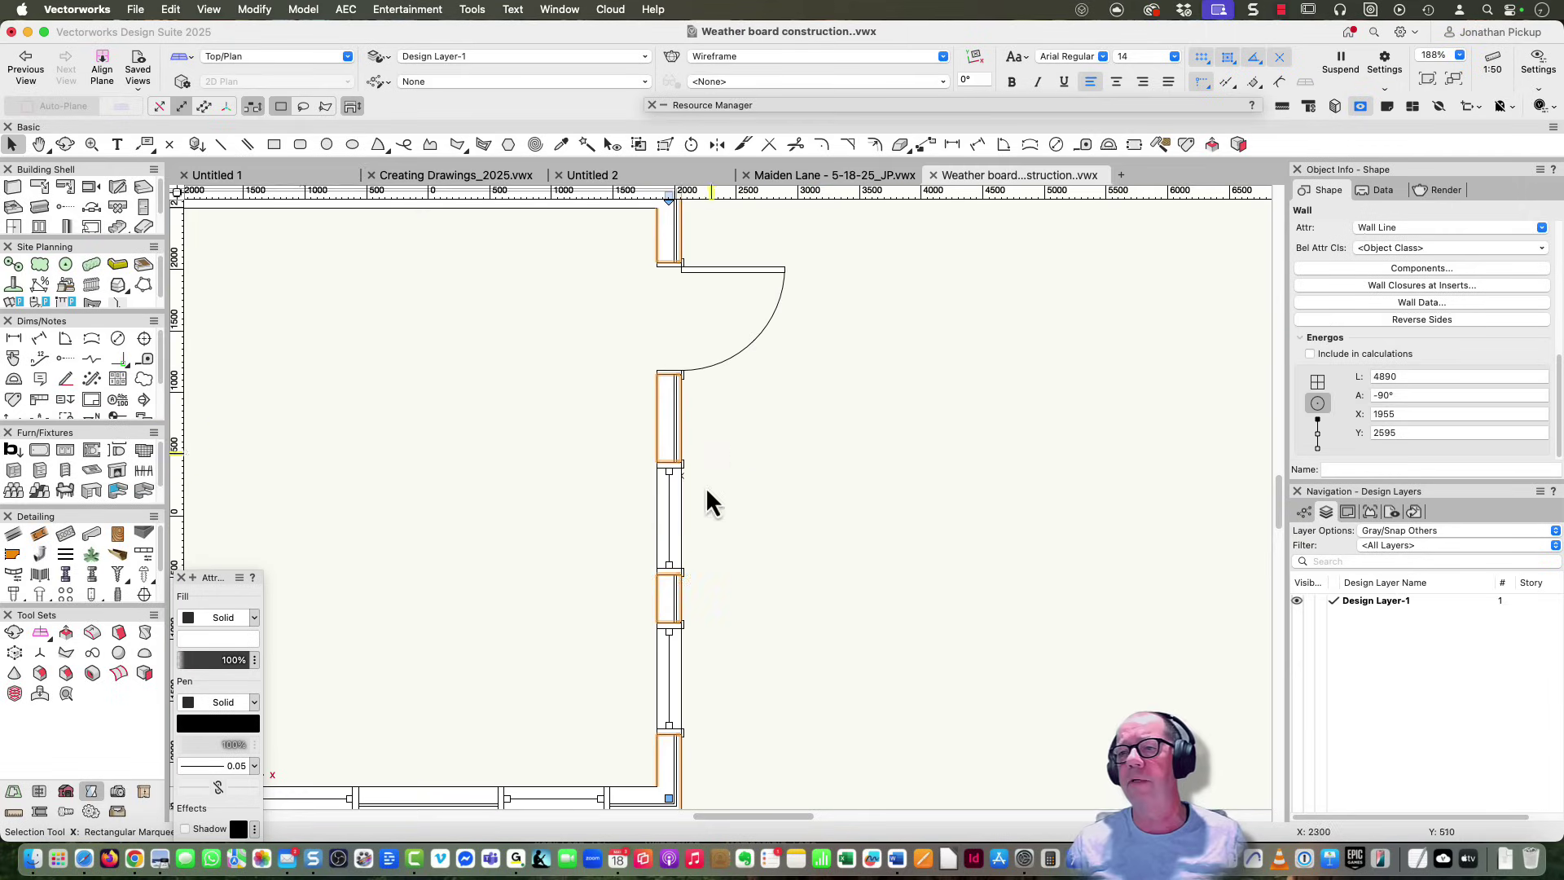
{"action": "left_click", "coordinate": [678, 488]}
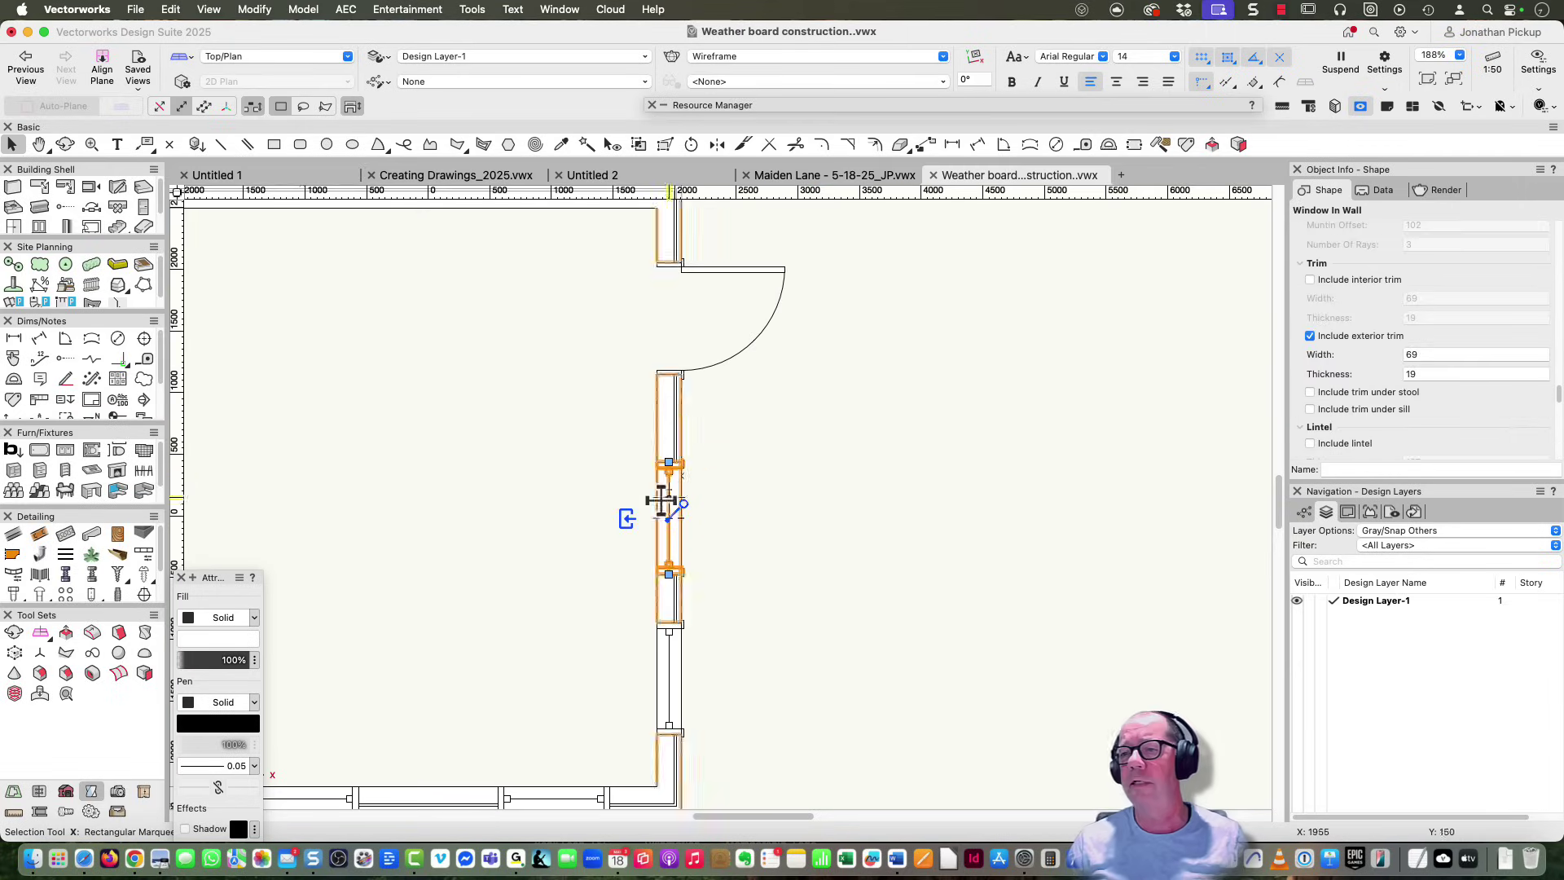
{"action": "key", "text": "Delete"}
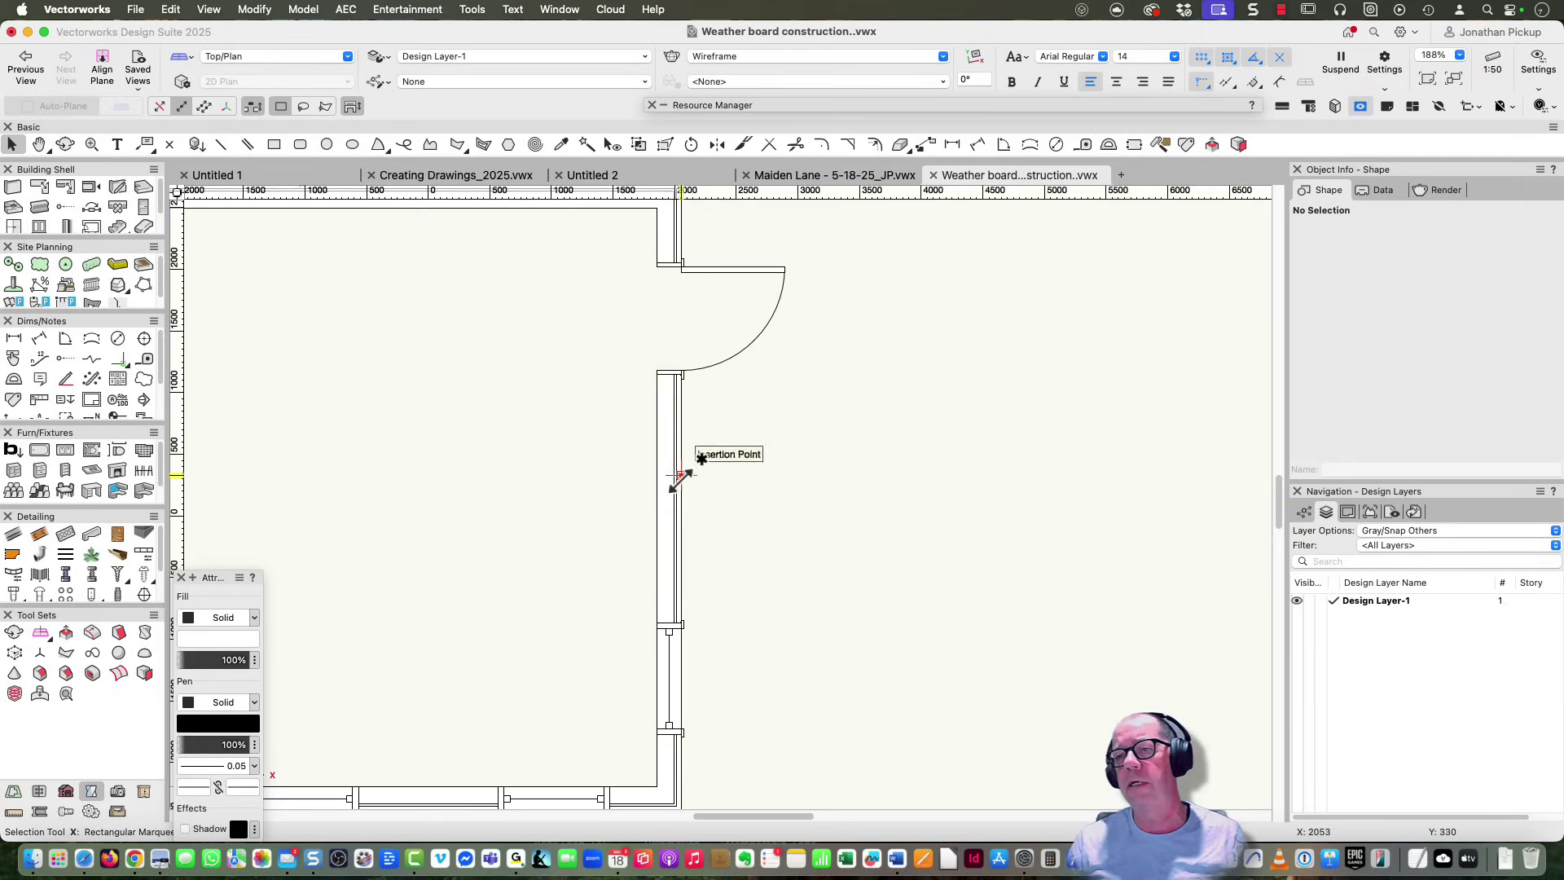
Select the cladding symbols in the door wall and the adjoining window wall and choose Weatherboard Cladding Symbol 165 as their replacement.
{"action": "left_click", "coordinate": [679, 477]}
{"action": "key", "text": "h"}
{"action": "left_click_drag", "start_coordinate": [772, 536], "coordinate": [989, 321]}
{"action": "key", "text": "x"}
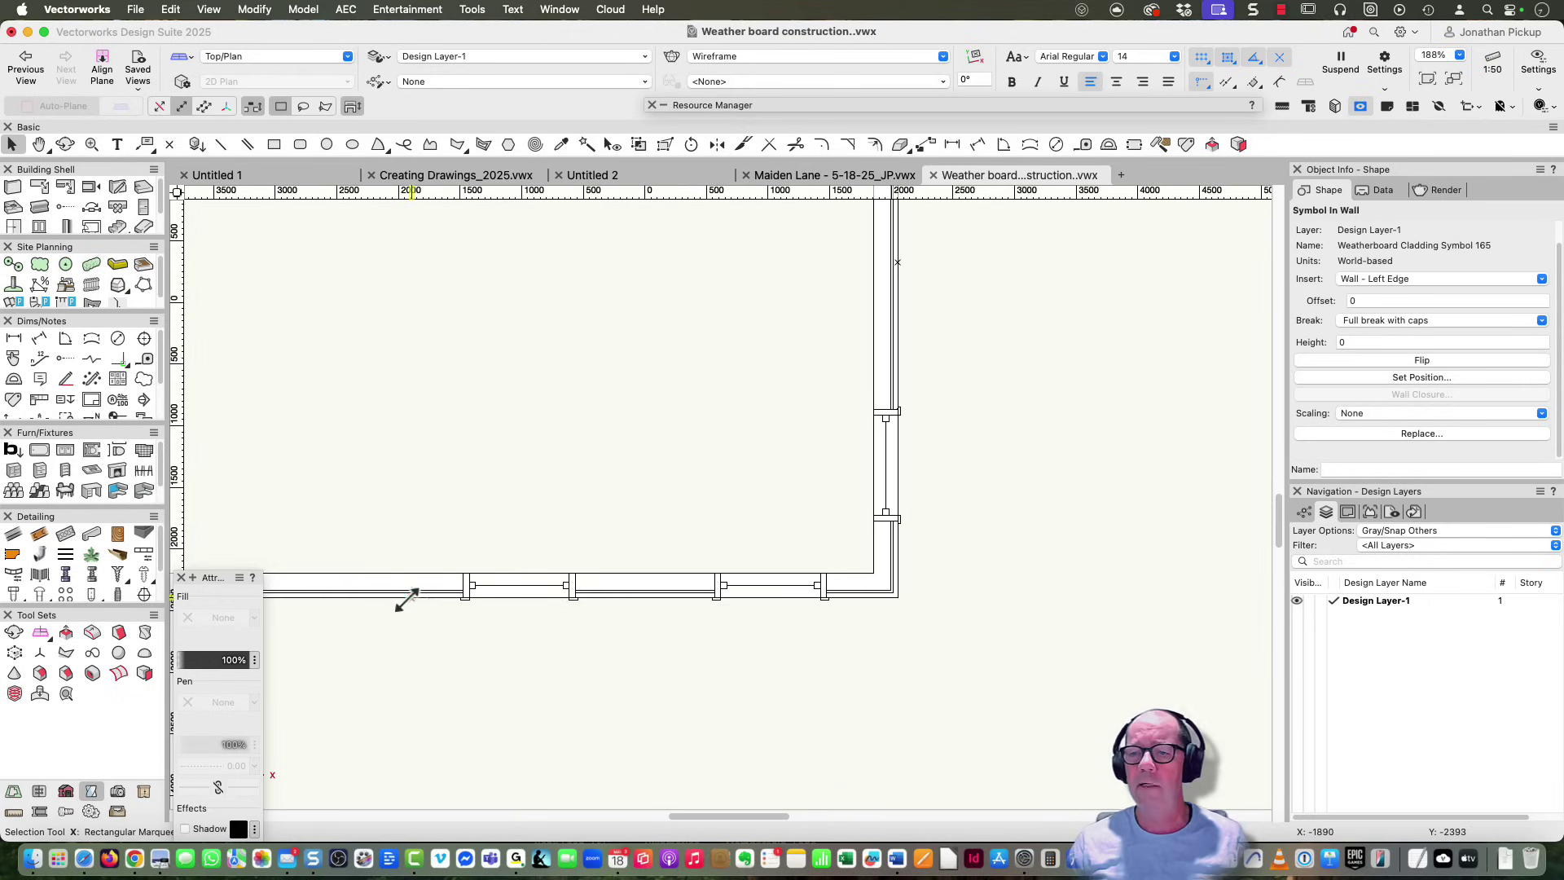
{"action": "left_click", "coordinate": [407, 597], "text": "shift"}
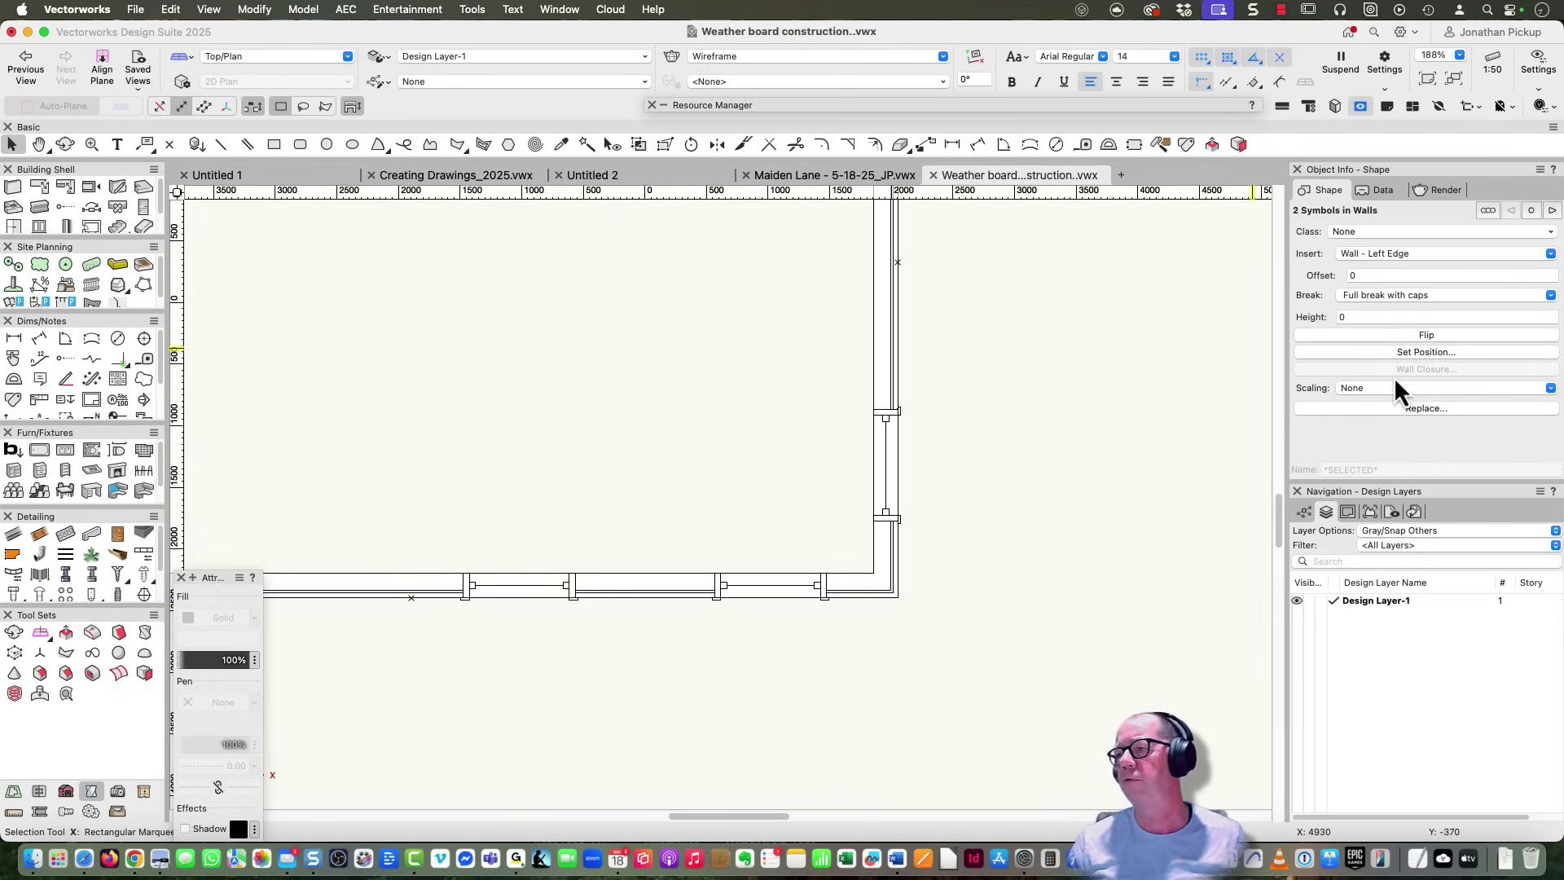
{"action": "left_click", "coordinate": [1377, 411]}
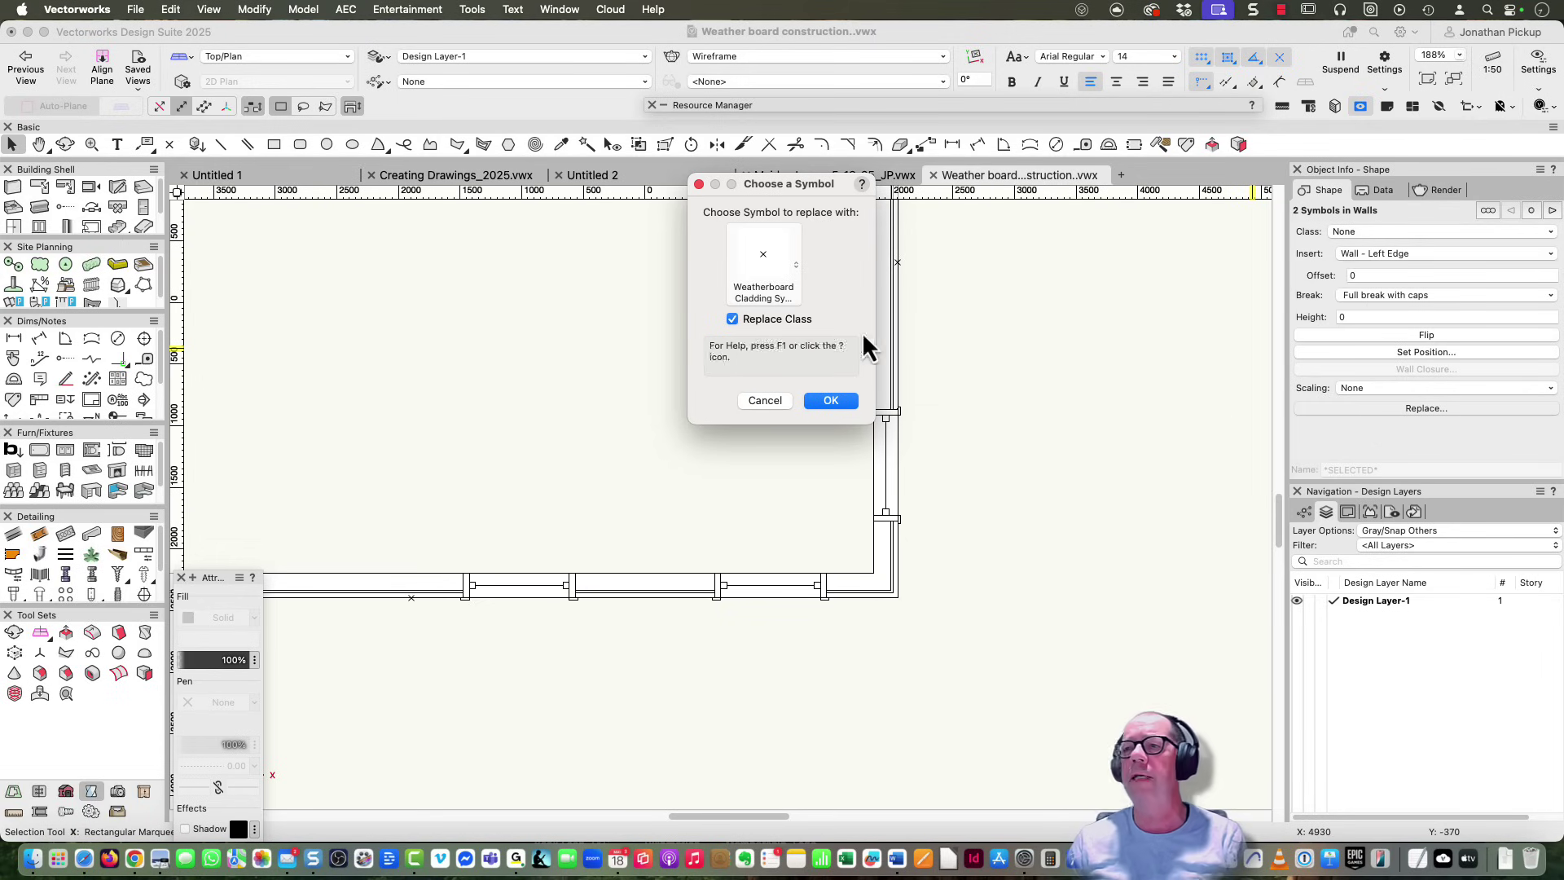
{"action": "left_click", "coordinate": [761, 266]}
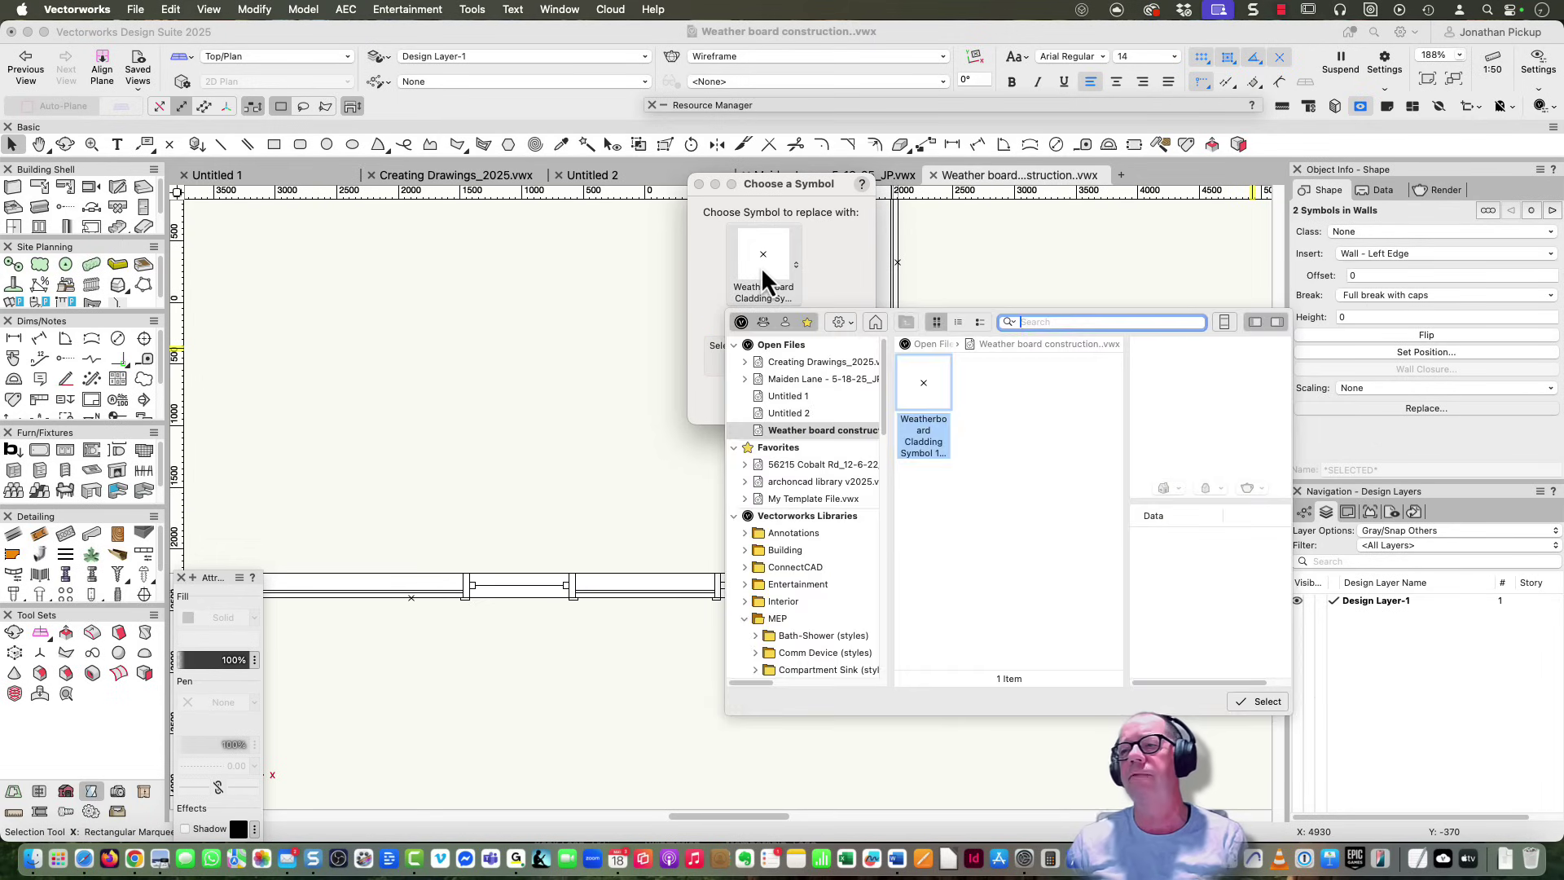
{"action": "double_click", "coordinate": [925, 389]}
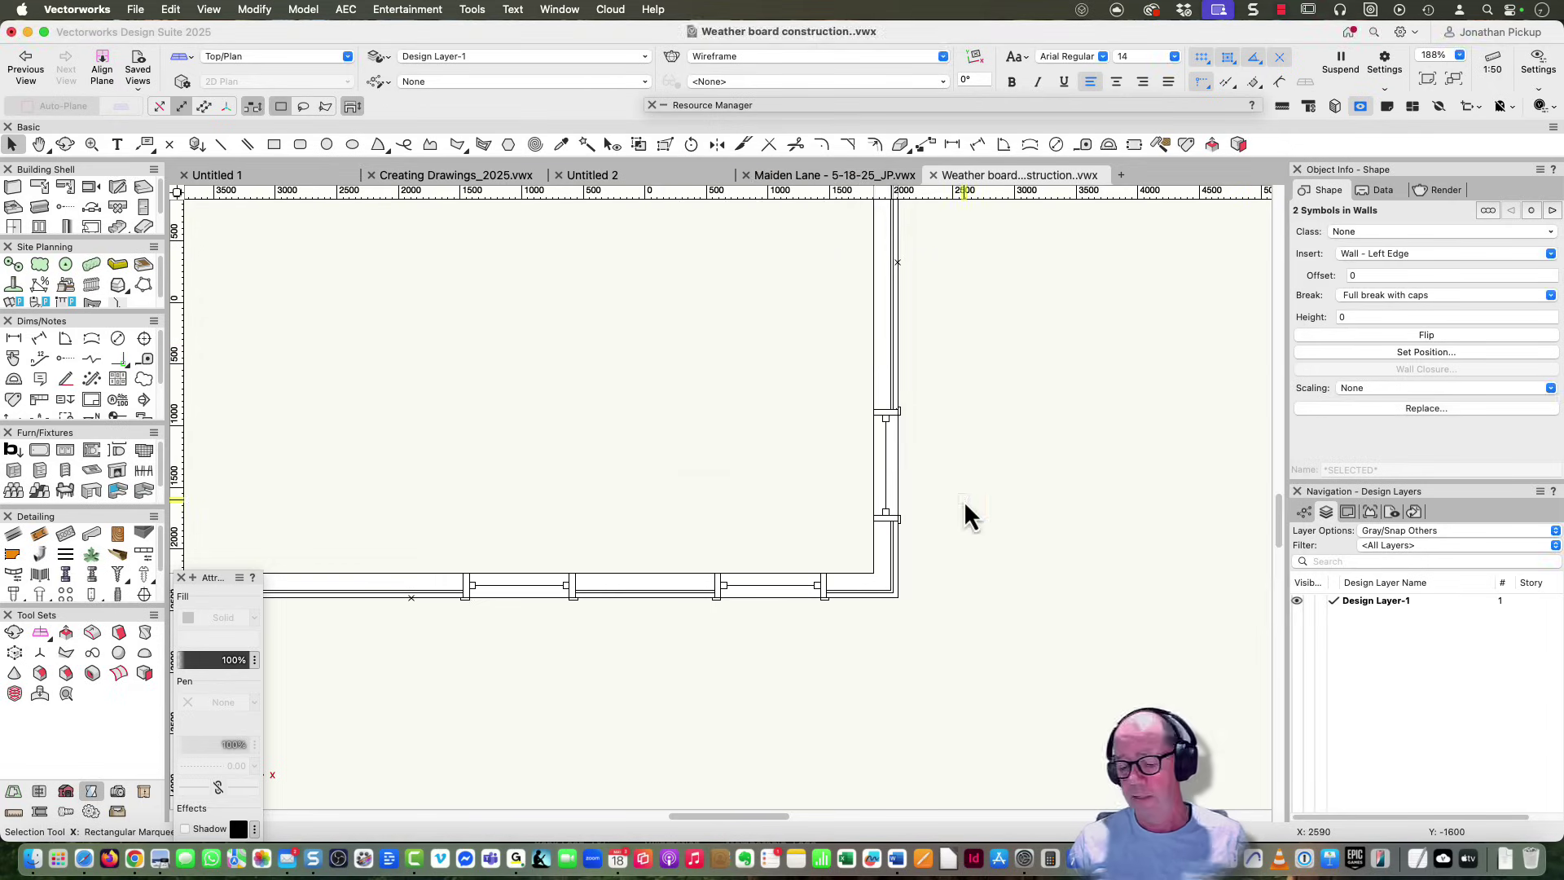
Examine the weatherboard cladding in 3D around the window walls, building corners and gable end.
{"action": "key", "text": "3"}
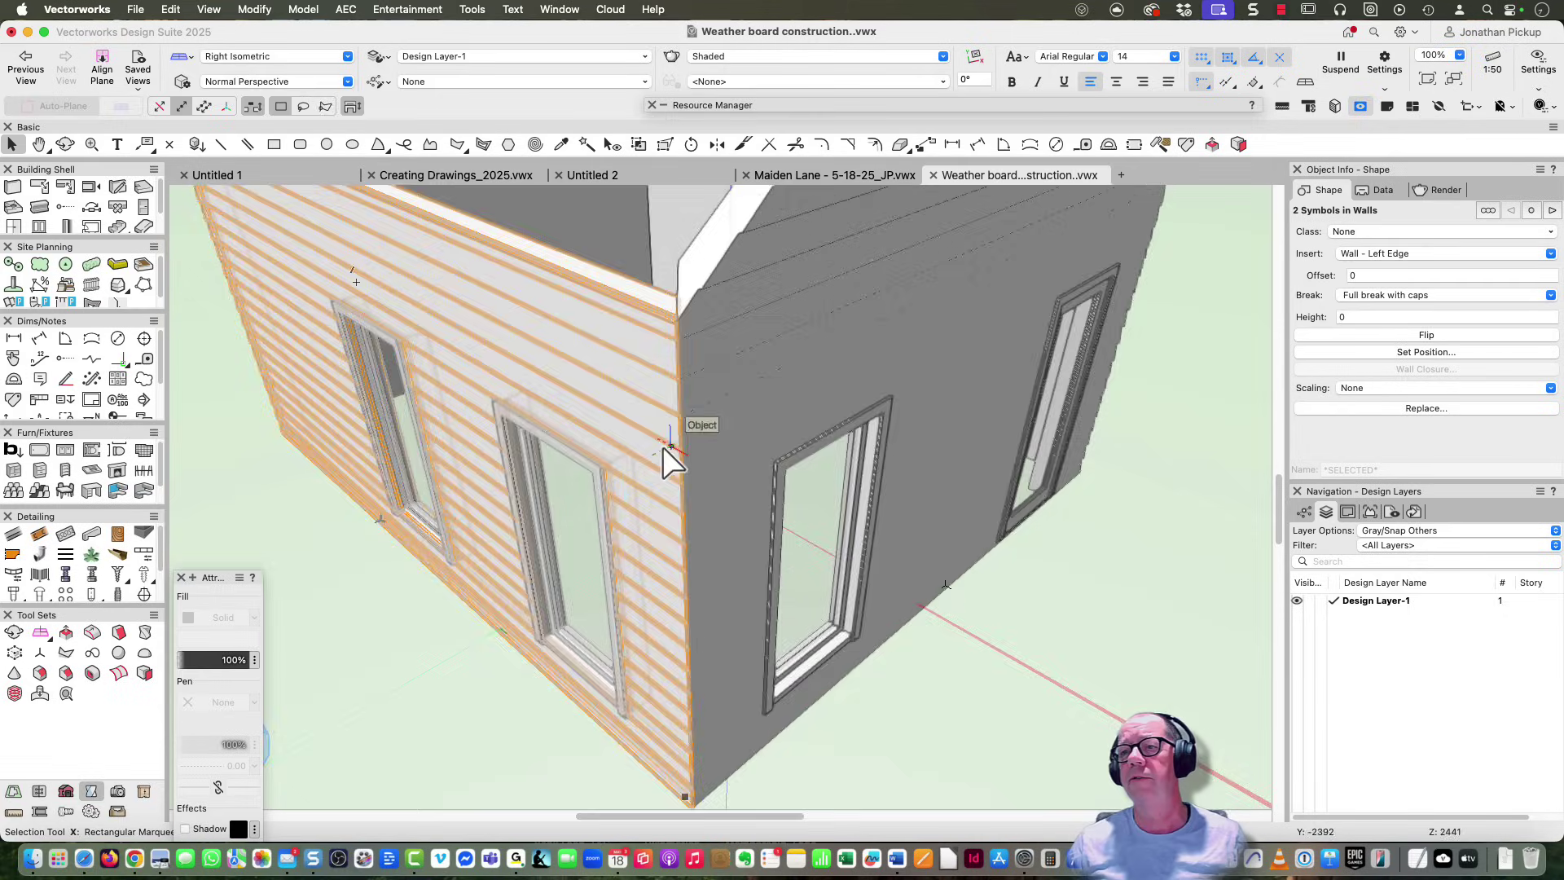
{"action": "mouse_move", "coordinate": [662, 446]}
{"action": "middle_mouse_down", "text": "super"}
{"action": "mouse_move", "coordinate": [716, 261]}
{"action": "mouse_move", "coordinate": [541, 394]}
{"action": "mouse_move", "coordinate": [950, 377]}
{"action": "middle_mouse_up", "text": "super"}
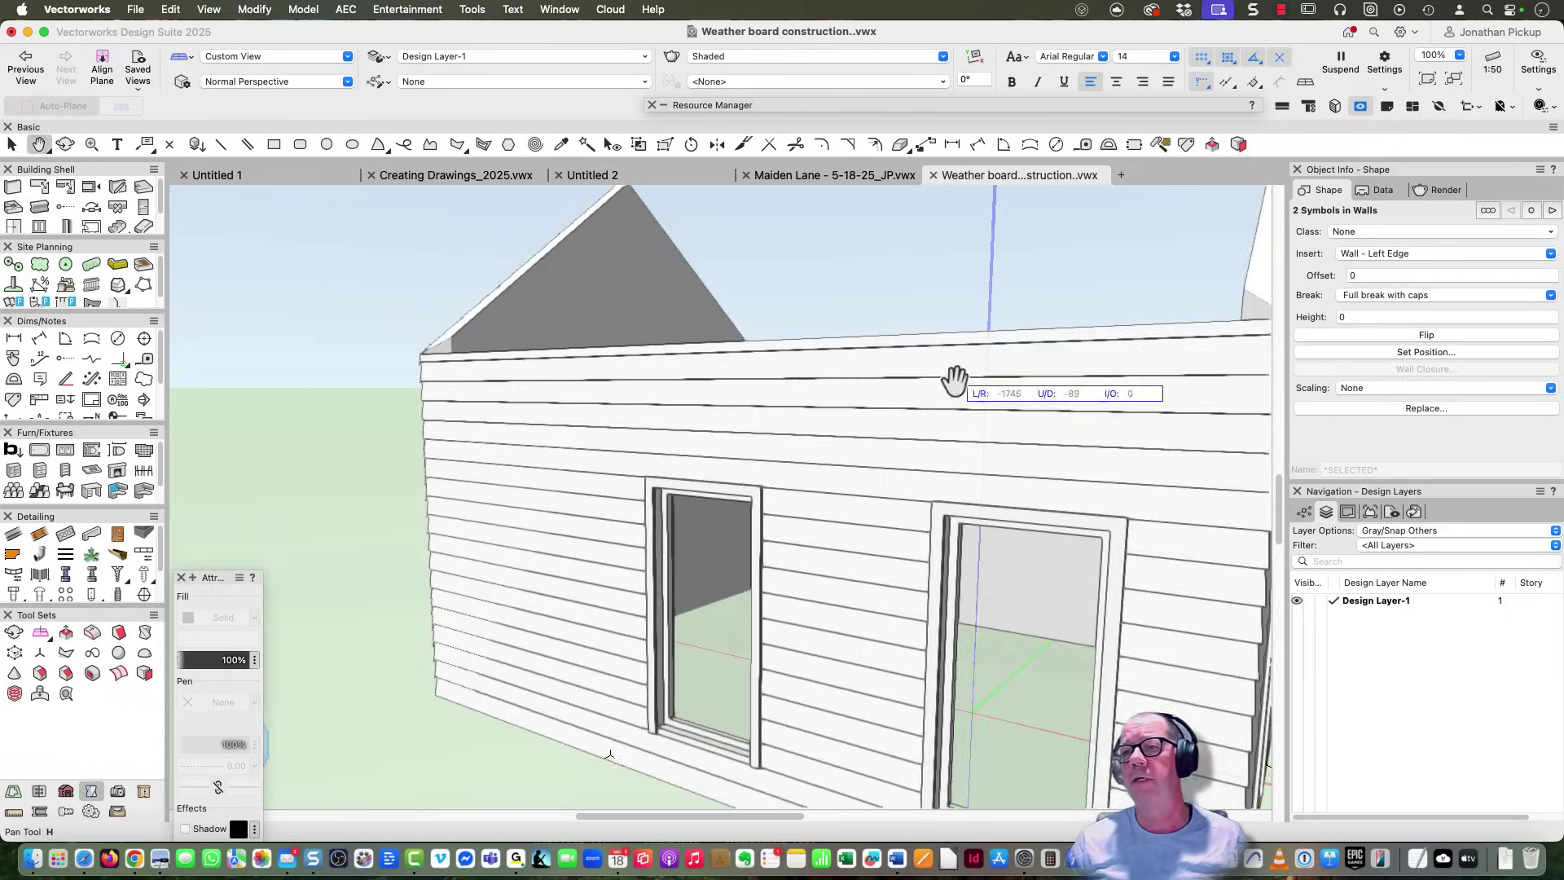
{"action": "middle_click_drag", "start_coordinate": [347, 428], "coordinate": [775, 405], "text": "shift"}
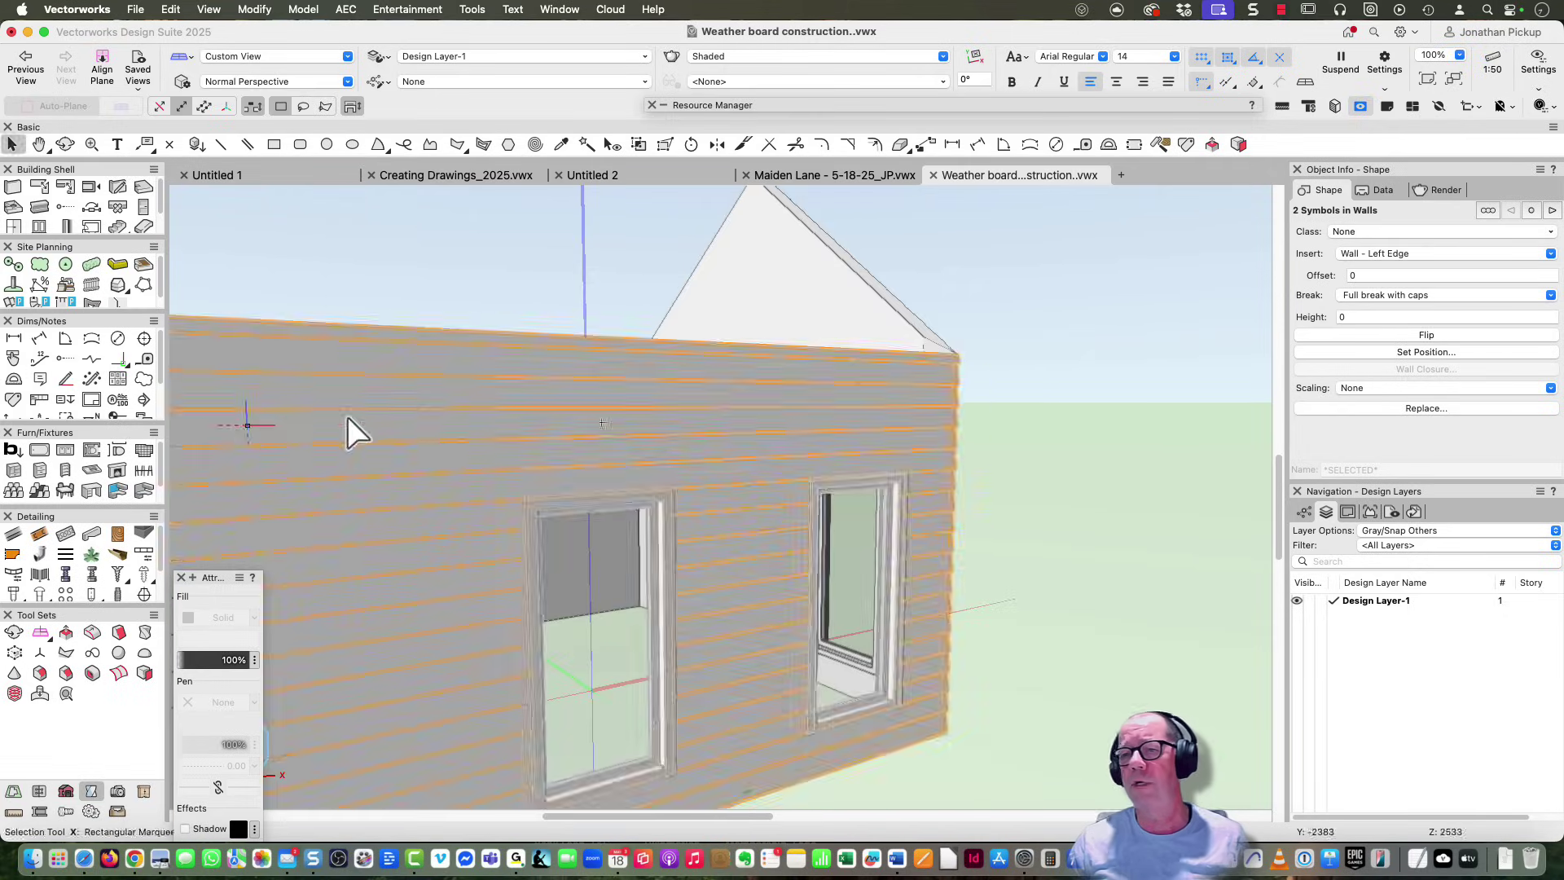
{"action": "mouse_move", "coordinate": [349, 429]}
{"action": "middle_mouse_down"}
{"action": "mouse_move", "coordinate": [760, 407]}
{"action": "mouse_move", "coordinate": [981, 360]}
{"action": "mouse_move", "coordinate": [821, 527]}
{"action": "mouse_move", "coordinate": [875, 429]}
{"action": "mouse_move", "coordinate": [867, 458]}
{"action": "middle_mouse_up"}
{"action": "scroll", "coordinate": [867, 458], "scroll_direction": "down", "scroll_amount": 2}
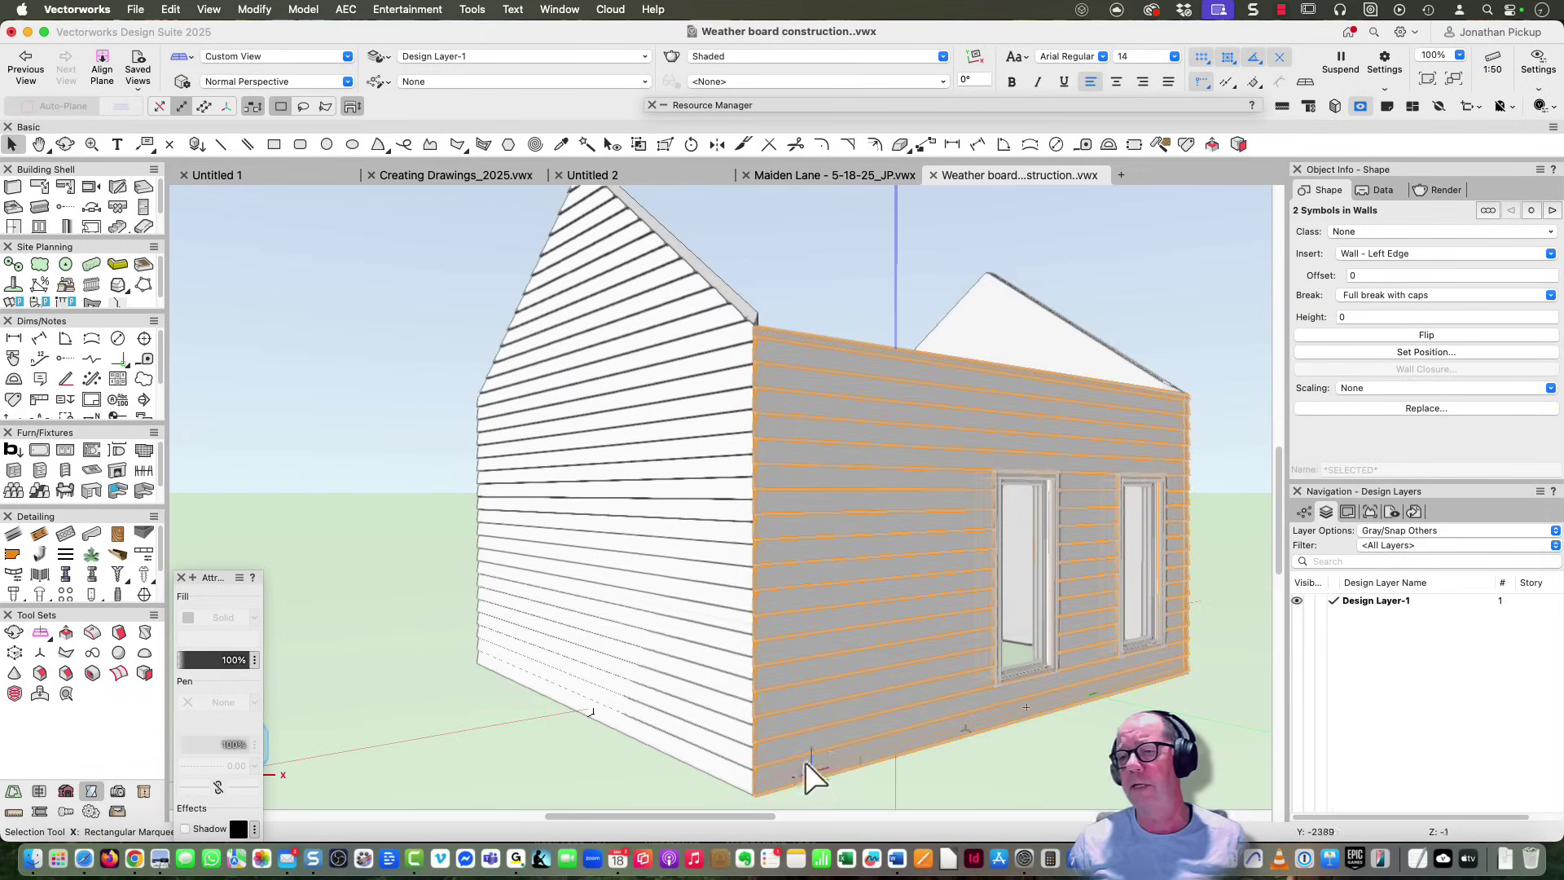
{"action": "scroll", "coordinate": [828, 422], "scroll_direction": "up", "scroll_amount": 3}
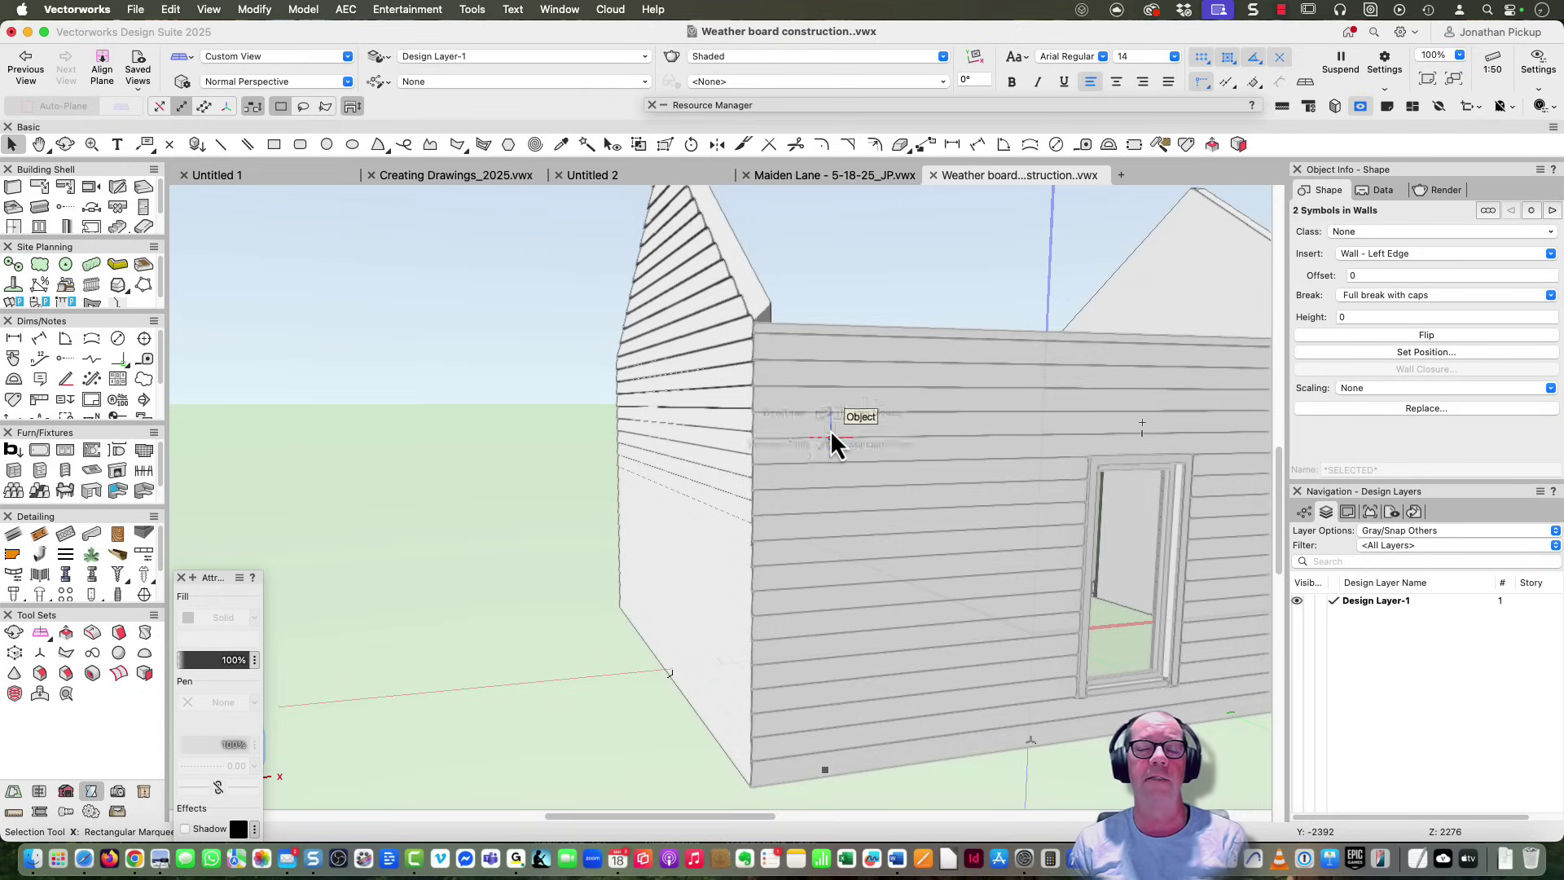
{"action": "key", "text": "v"}
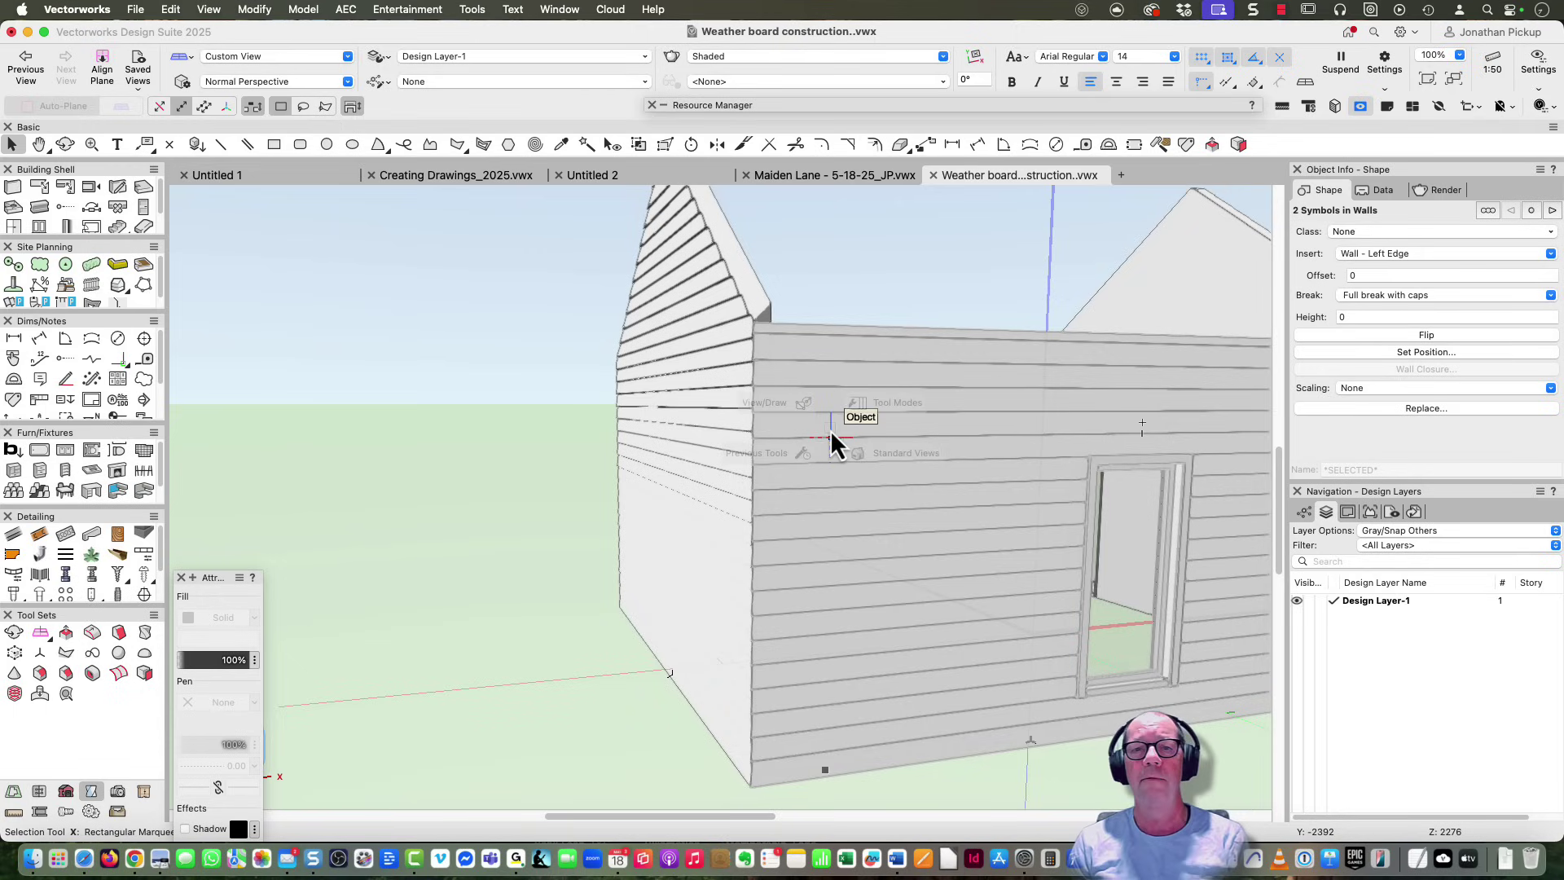